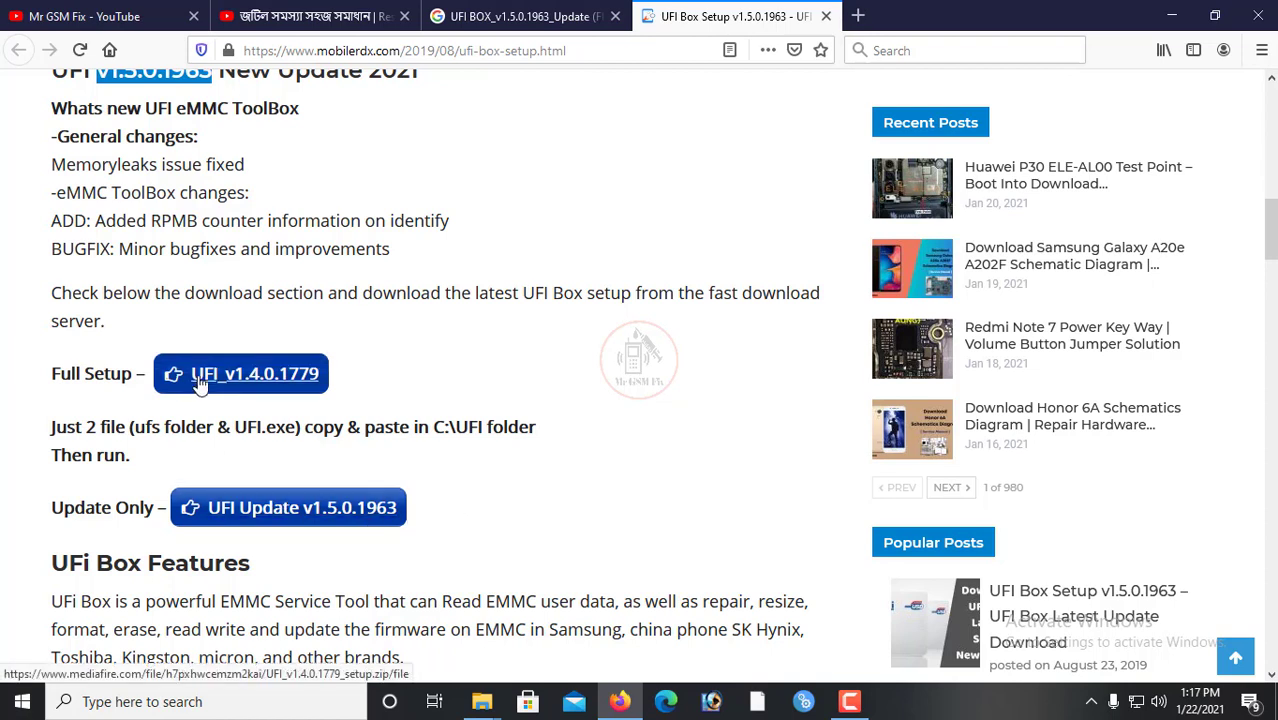
{"action": "left_click_drag", "start_coordinate": [28, 374], "coordinate": [114, 374]}
{"action": "left_click", "coordinate": [48, 366]}
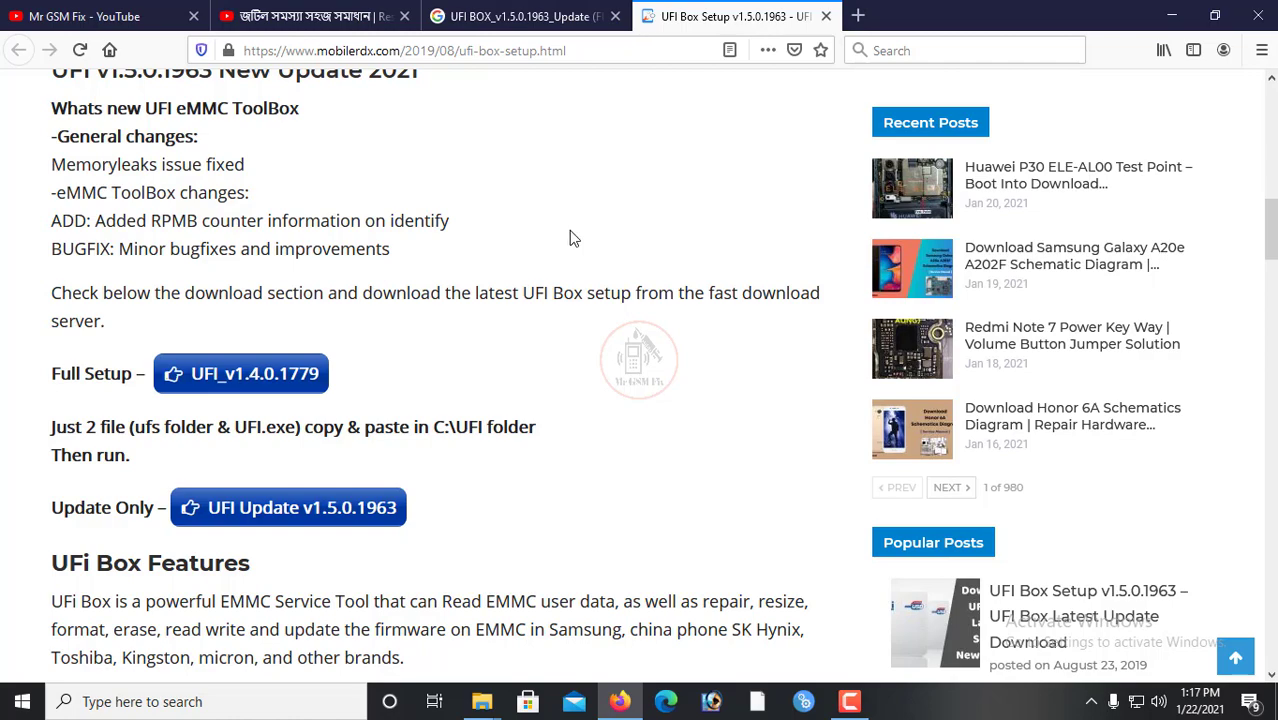
{"action": "scroll", "coordinate": [503, 415], "scroll_direction": "down", "scroll_amount": 4}
{"action": "scroll", "coordinate": [624, 416], "scroll_direction": "up", "scroll_amount": 7}
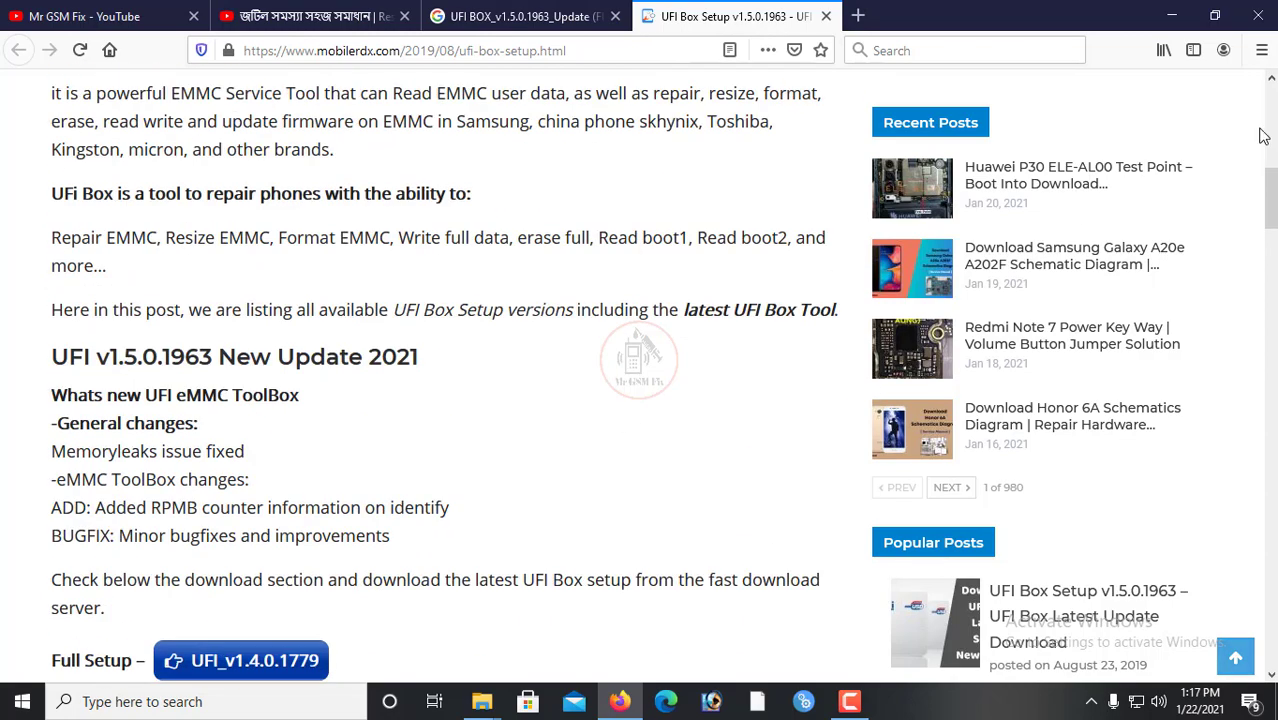
Minimize the browser and bring up the file window showing the UFi folder
{"action": "left_click", "coordinate": [1172, 16]}
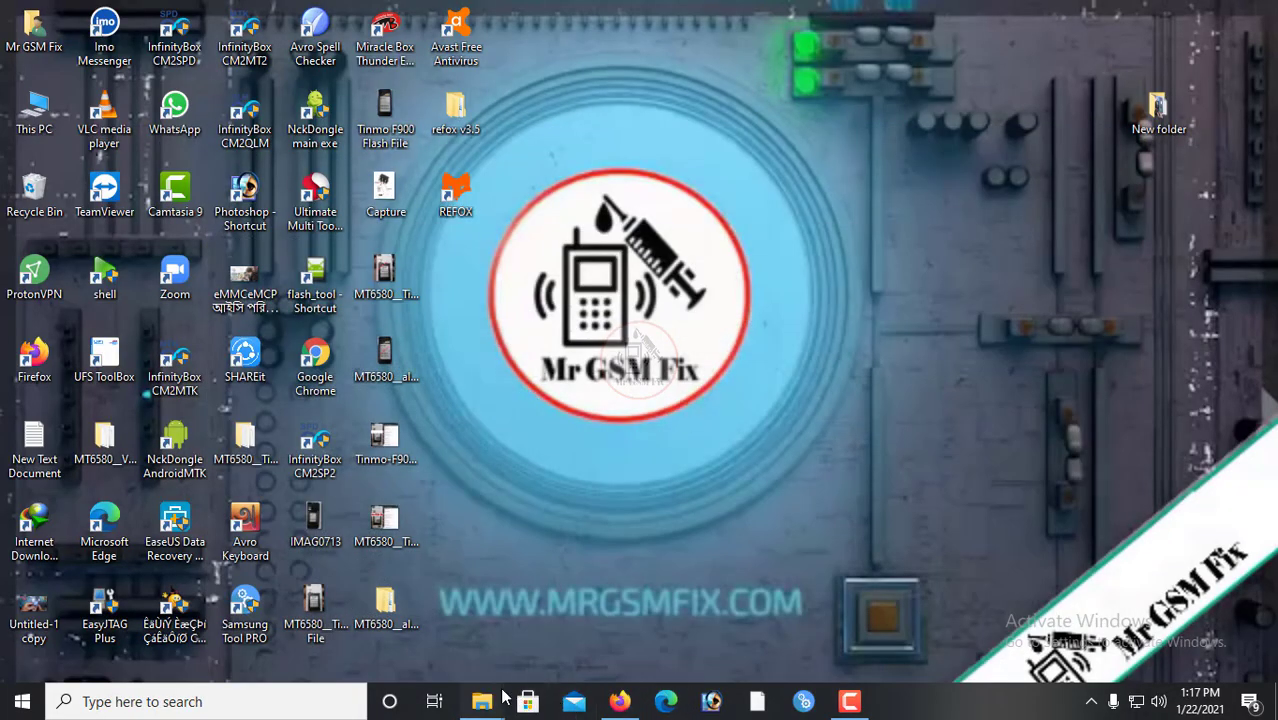
{"action": "mouse_move", "coordinate": [482, 700]}
{"action": "left_click", "coordinate": [651, 598]}
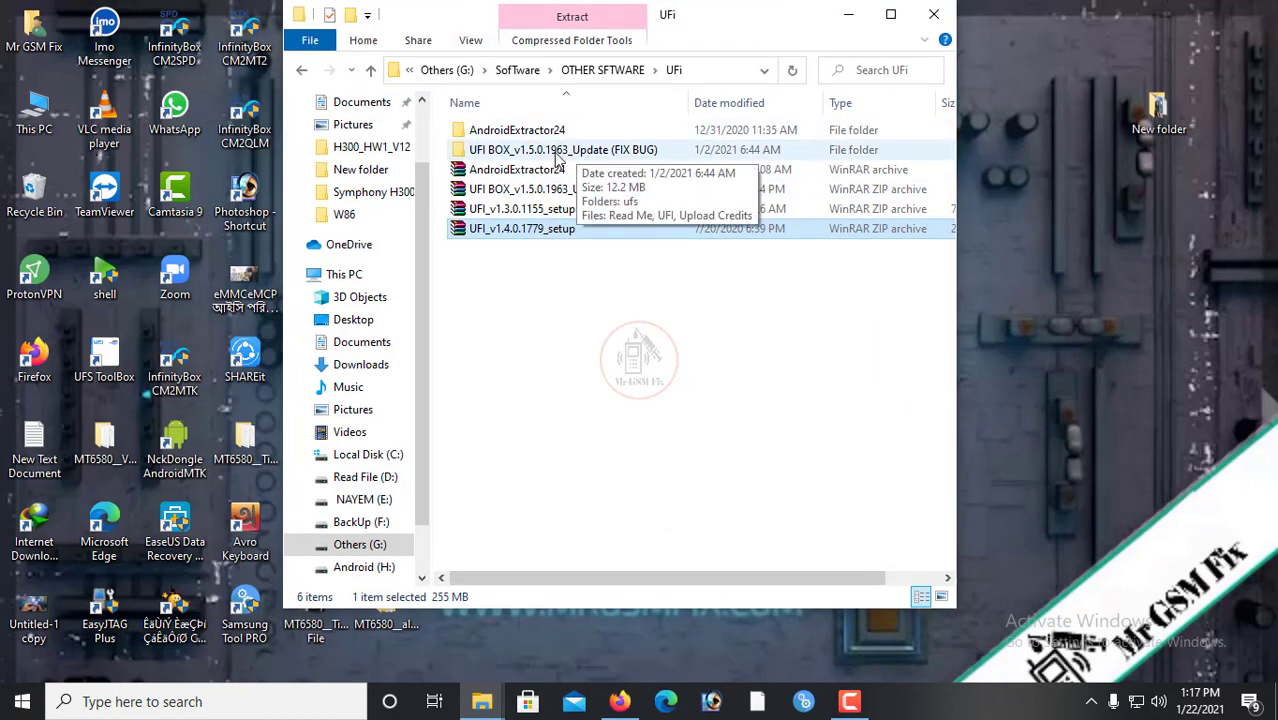
Open the UFI_v1.4.0.1779_setup archive and run UFI_v1.4.0.1779_setup.exe from it
{"action": "left_click", "coordinate": [562, 231]}
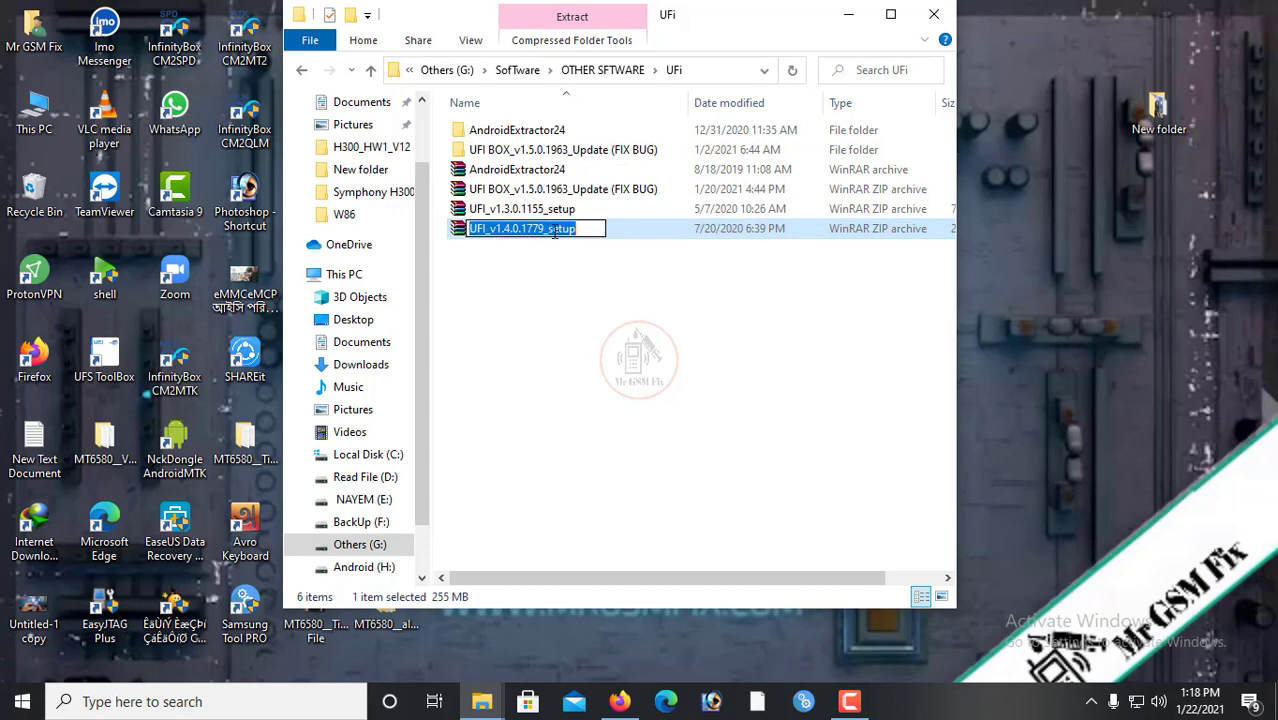
{"action": "left_click", "coordinate": [511, 351]}
{"action": "double_click", "coordinate": [526, 228]}
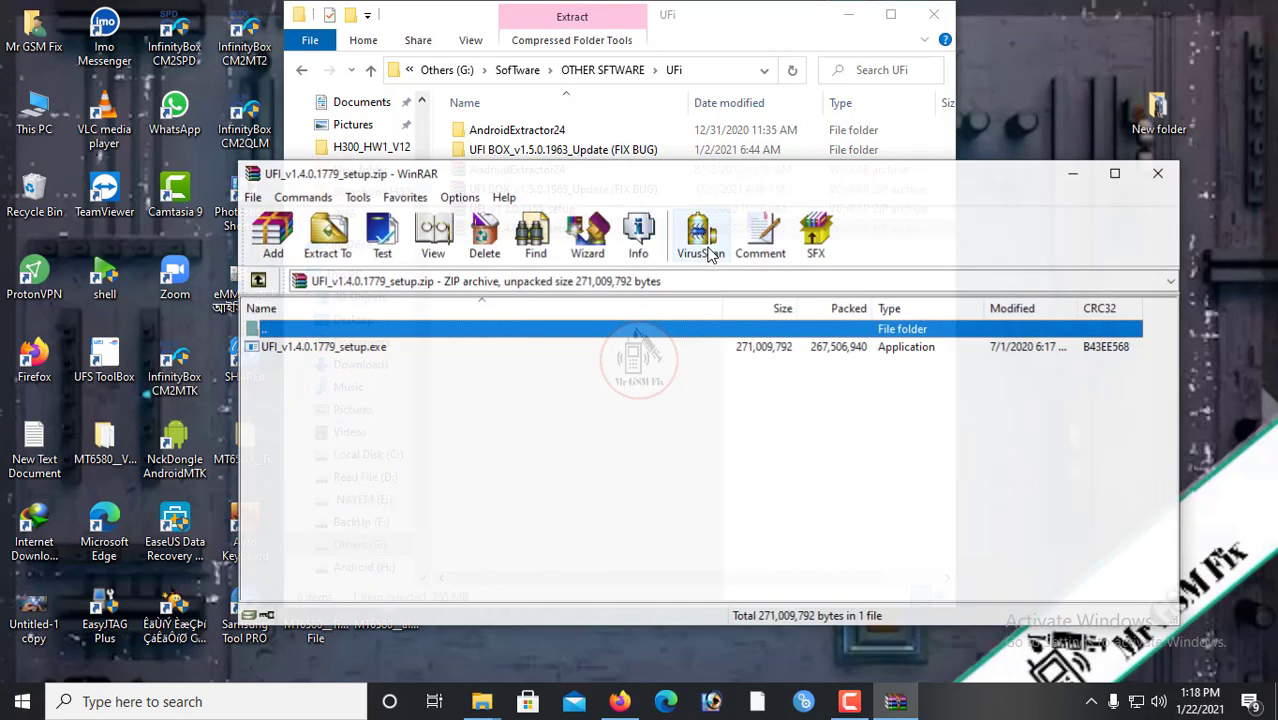
{"action": "double_click", "coordinate": [340, 346]}
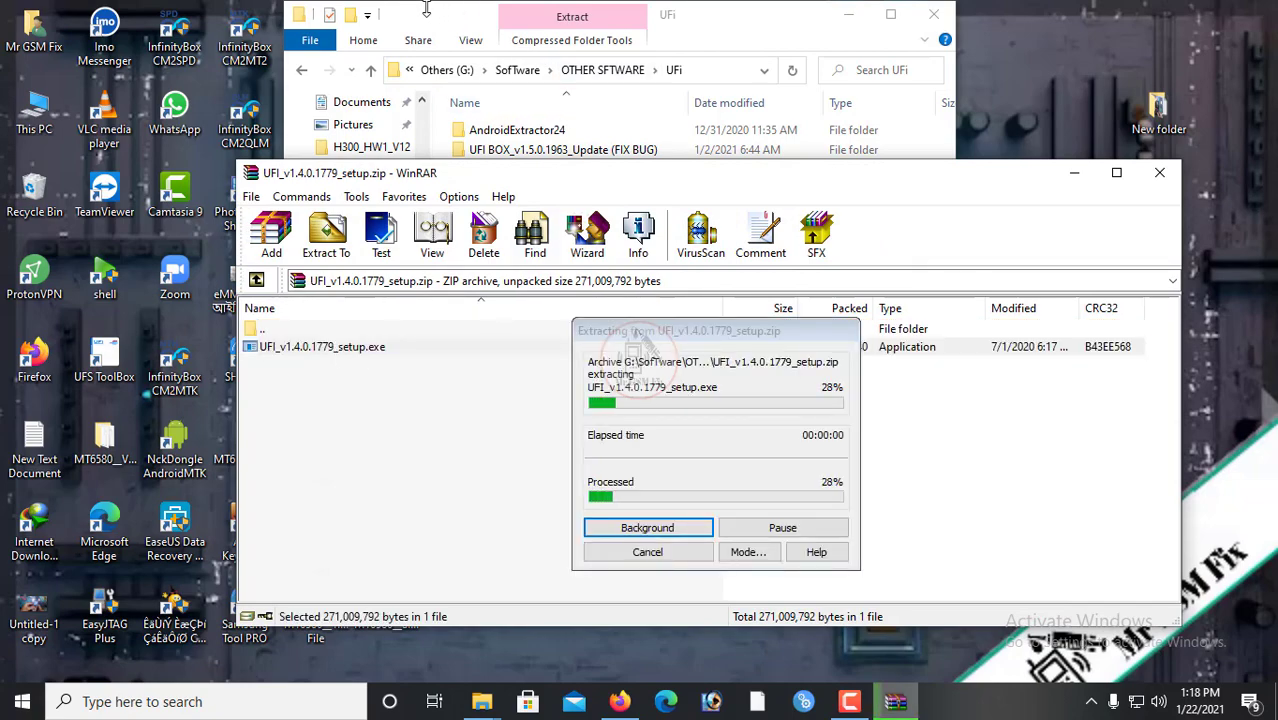
{"action": "left_click_drag", "start_coordinate": [426, 8], "coordinate": [874, 548]}
{"action": "left_click_drag", "start_coordinate": [737, 338], "coordinate": [568, 214]}
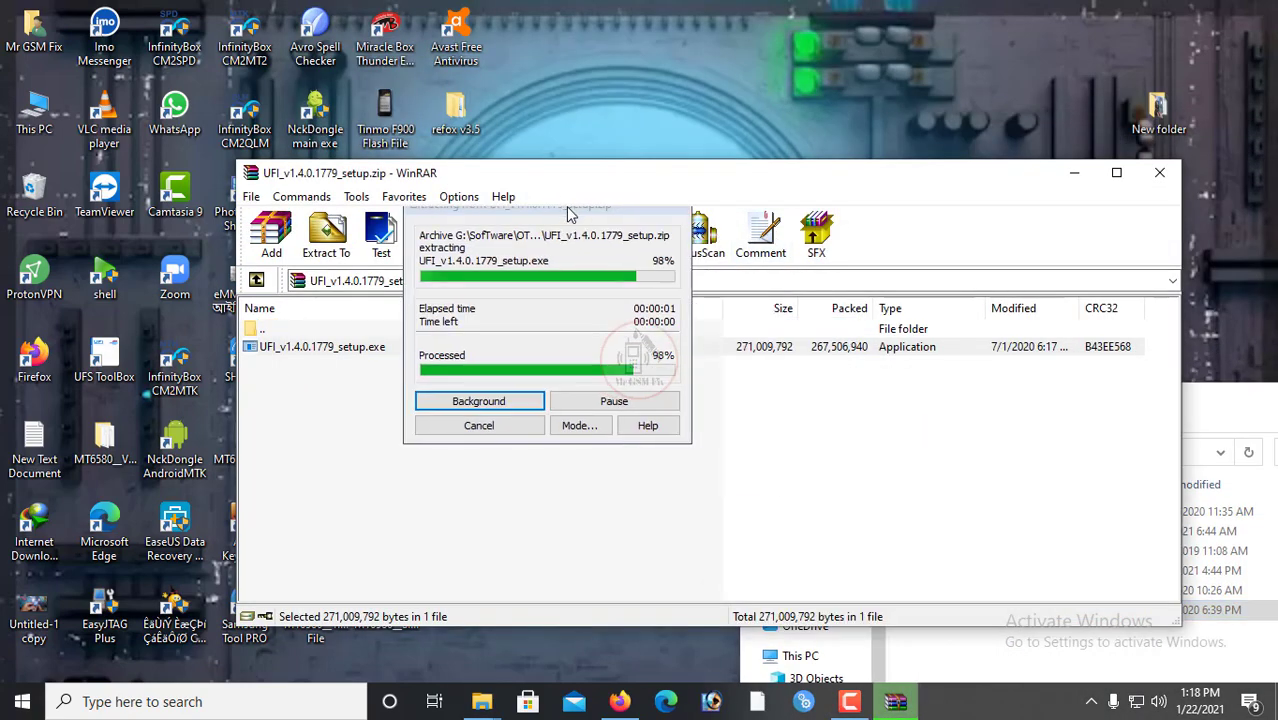
{"action": "left_click", "coordinate": [817, 75]}
{"action": "right_click", "coordinate": [801, 62]}
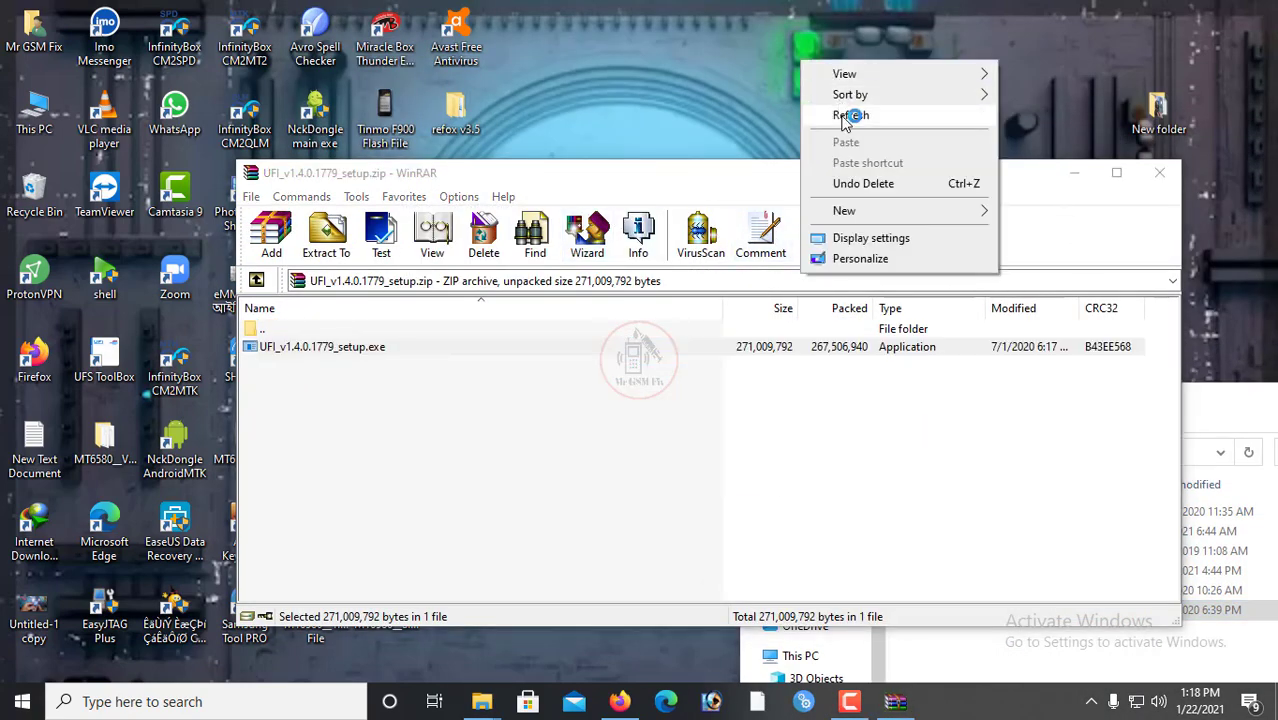
{"action": "left_click", "coordinate": [846, 117]}
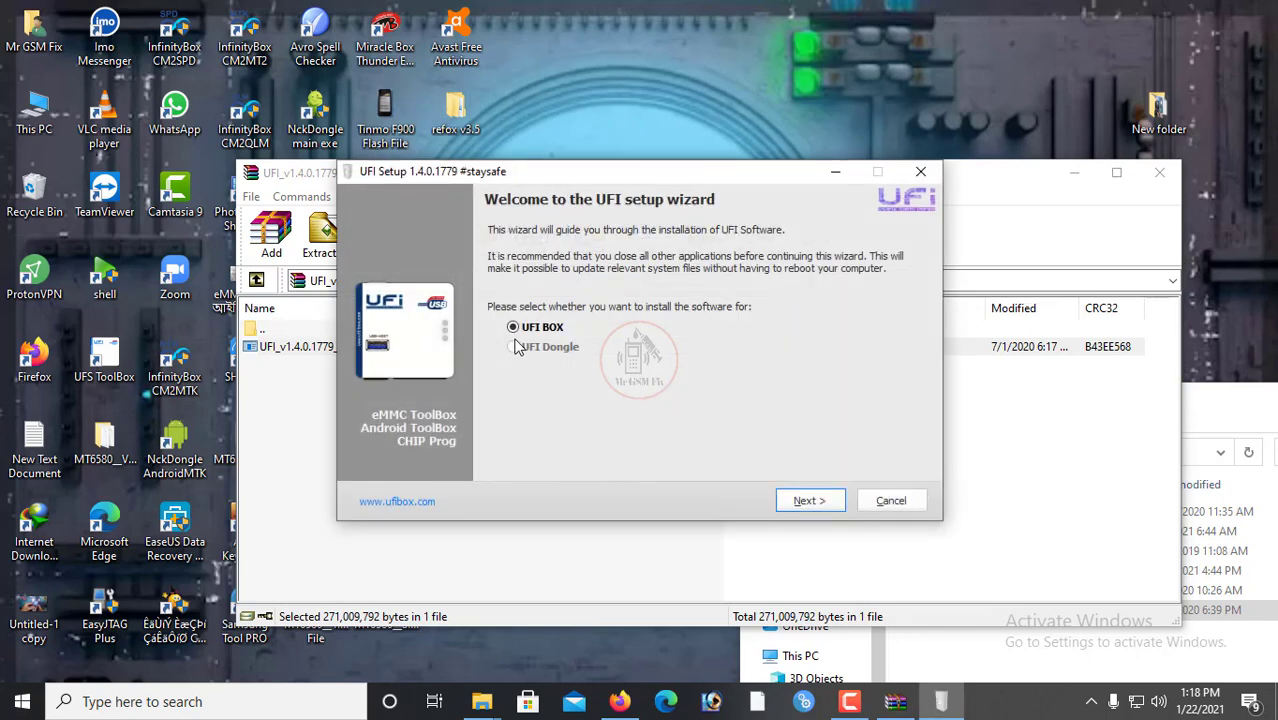
Choose installation for UFI BOX and deselect the UFI device drivers and all Android device drivers
{"action": "left_click", "coordinate": [808, 500]}
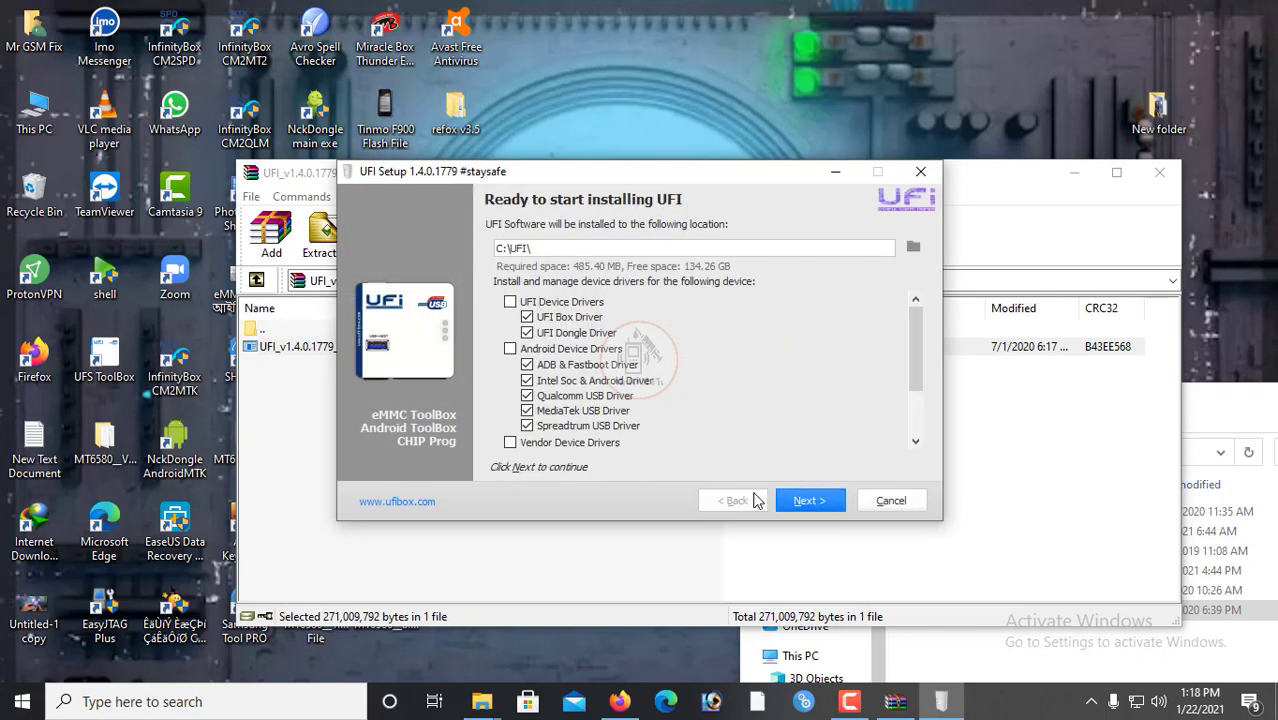
{"action": "left_click", "coordinate": [527, 317]}
{"action": "left_click", "coordinate": [527, 332]}
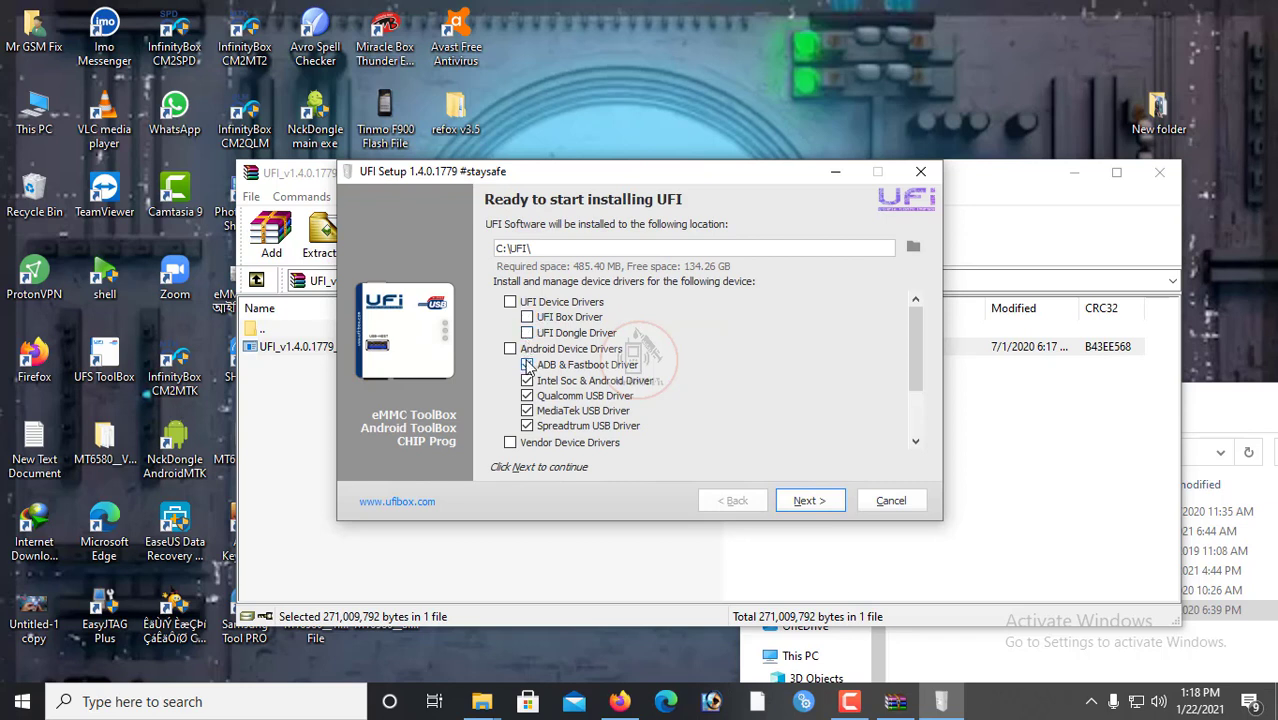
{"action": "left_click", "coordinate": [527, 380]}
{"action": "left_click", "coordinate": [527, 395]}
{"action": "left_click", "coordinate": [527, 410]}
{"action": "left_click", "coordinate": [528, 425]}
Deselect the vendor USB drivers, including Nokia and Xiaomi, and start installing UFI to C:\UFI\
{"action": "scroll", "coordinate": [529, 428], "scroll_direction": "down", "scroll_amount": 2}
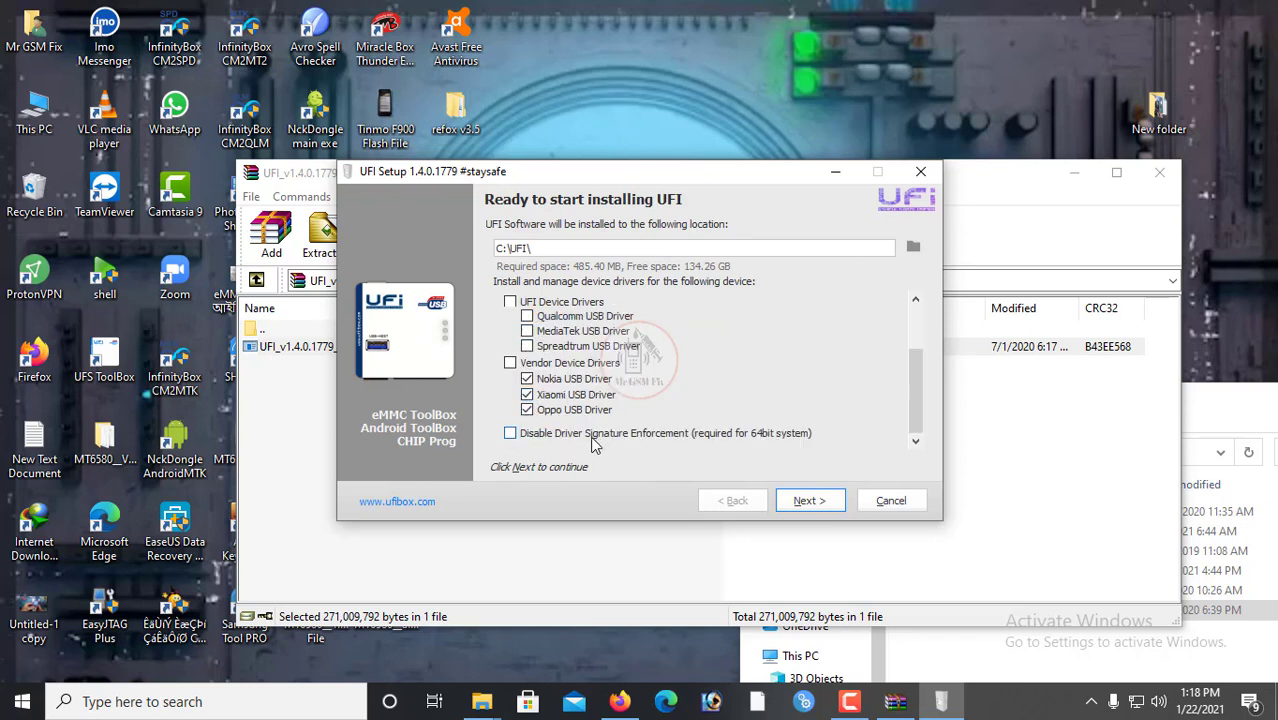
{"action": "left_click", "coordinate": [527, 394]}
{"action": "left_click", "coordinate": [527, 378]}
{"action": "scroll", "coordinate": [548, 340], "scroll_direction": "up", "scroll_amount": 2}
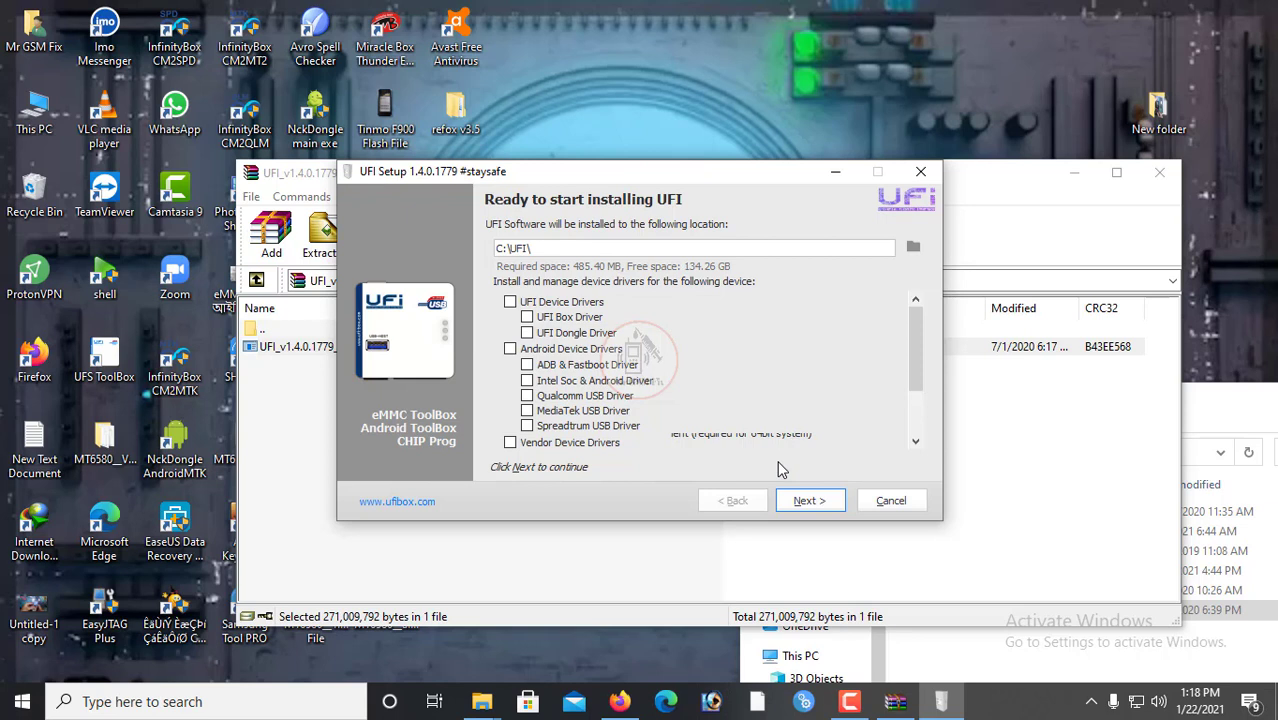
{"action": "left_click", "coordinate": [807, 500]}
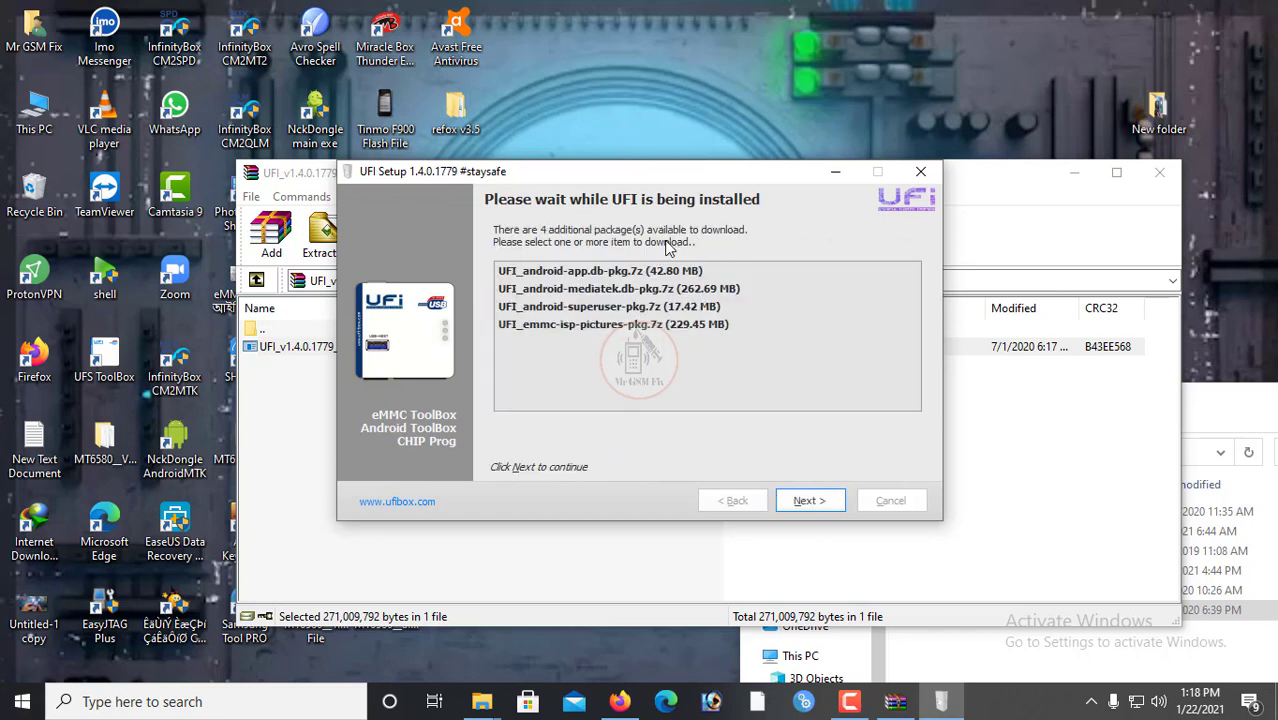
Skip the additional download packages, turn off launching UFI - eMMC ToolBox, and finish the setup wizard
{"action": "left_click", "coordinate": [812, 502]}
{"action": "left_click", "coordinate": [510, 274]}
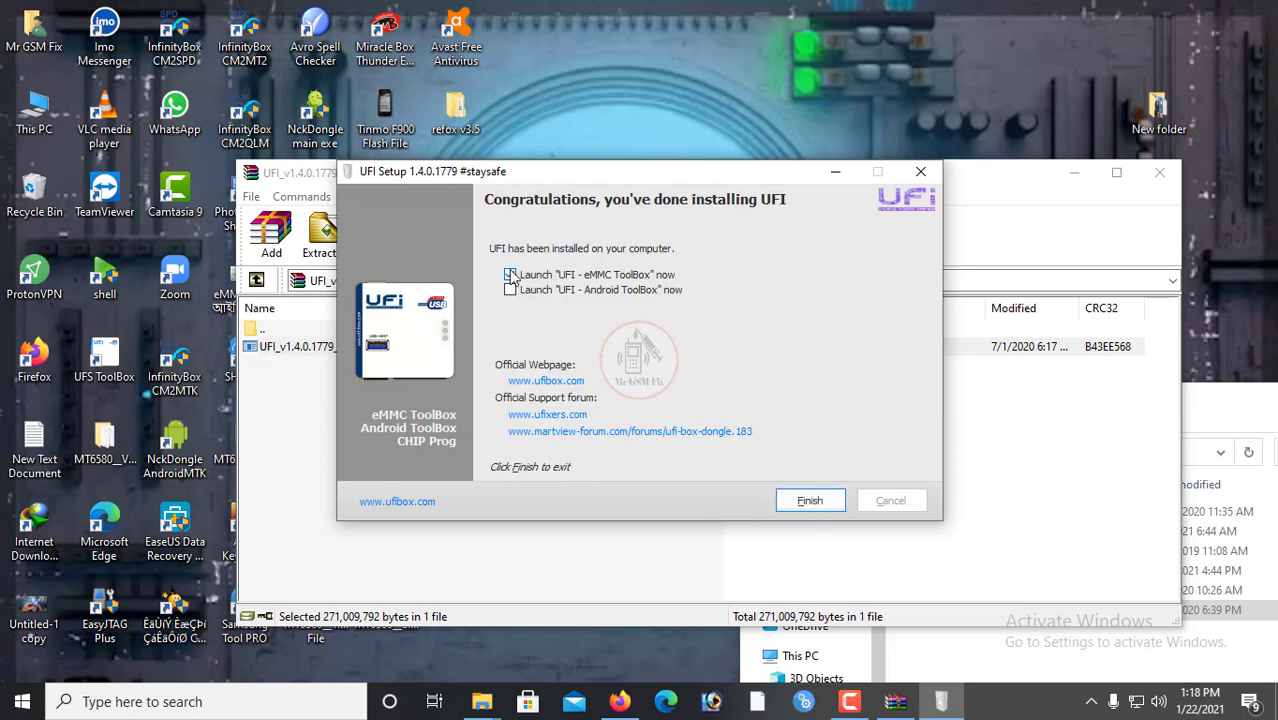
{"action": "left_click", "coordinate": [792, 500]}
Move the archive window aside and swap the desktop positions of the UFI - CHIP Prog and UFI - Android ToolBox shortcuts
{"action": "left_click_drag", "start_coordinate": [540, 180], "coordinate": [1021, 122]}
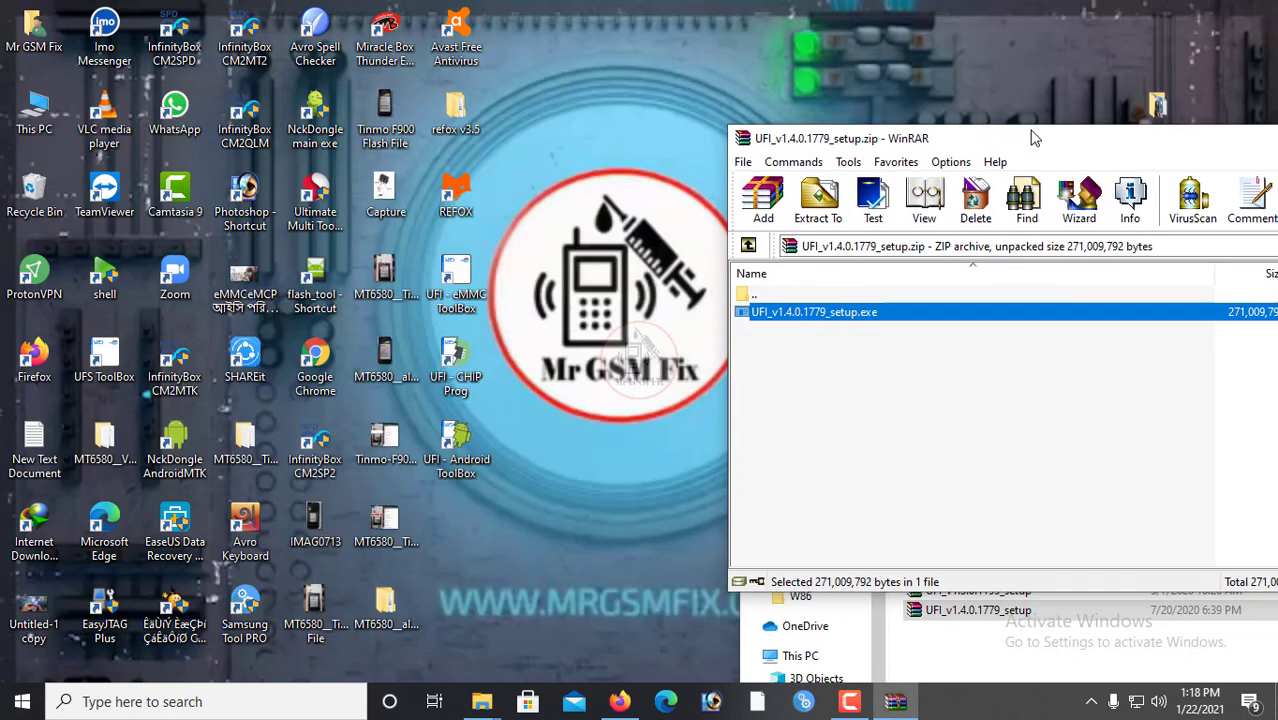
{"action": "left_click", "coordinate": [614, 180]}
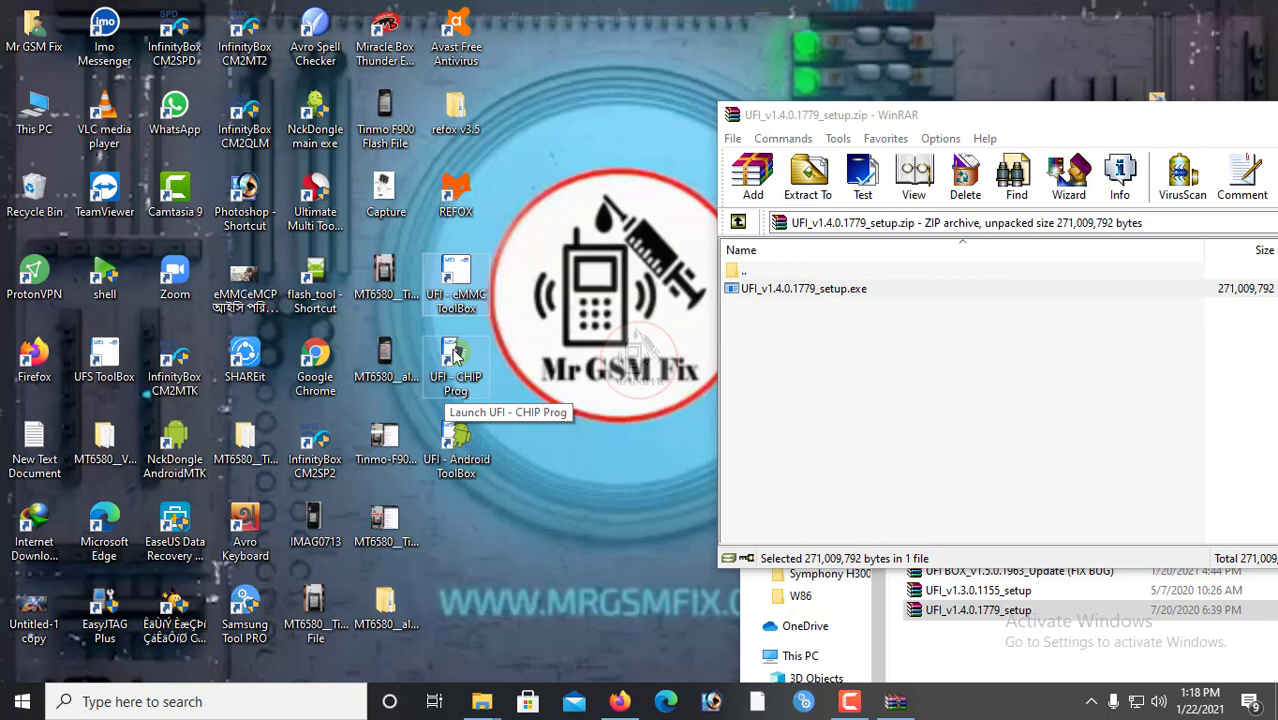
{"action": "left_click", "coordinate": [455, 352]}
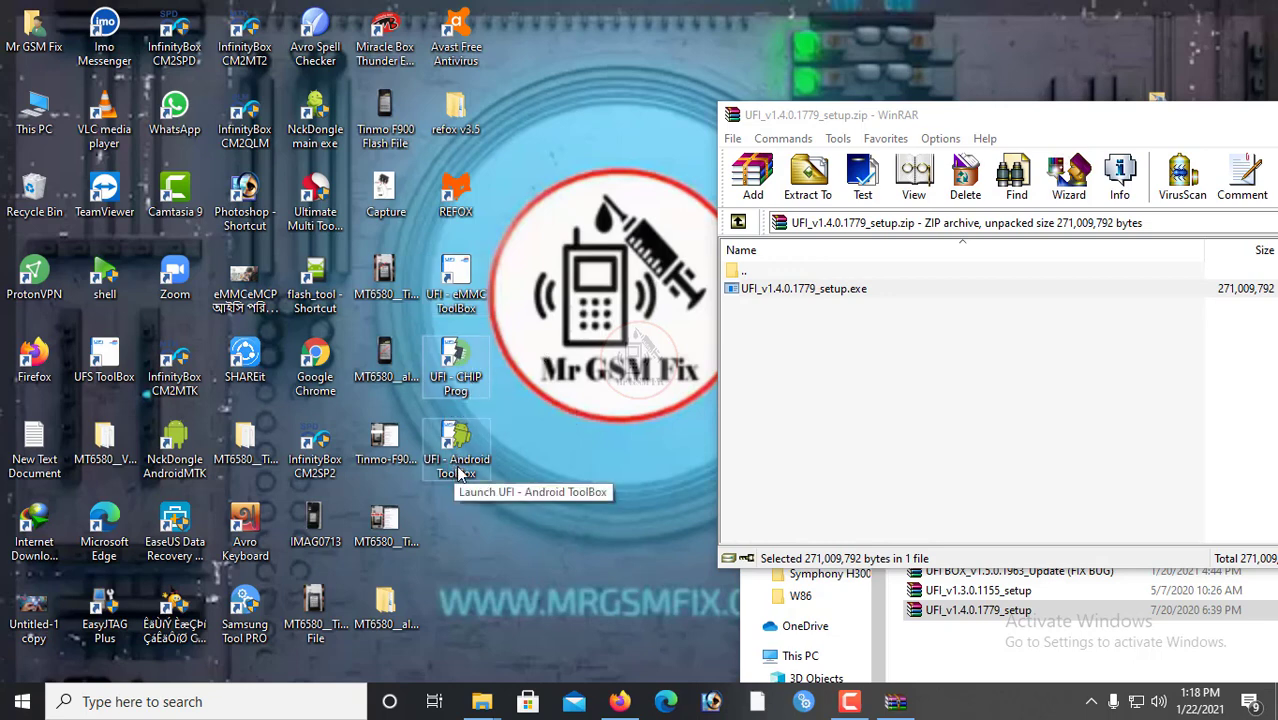
{"action": "left_click_drag", "start_coordinate": [462, 378], "coordinate": [532, 544]}
{"action": "left_click_drag", "start_coordinate": [450, 462], "coordinate": [450, 379]}
{"action": "left_click_drag", "start_coordinate": [518, 517], "coordinate": [449, 437]}
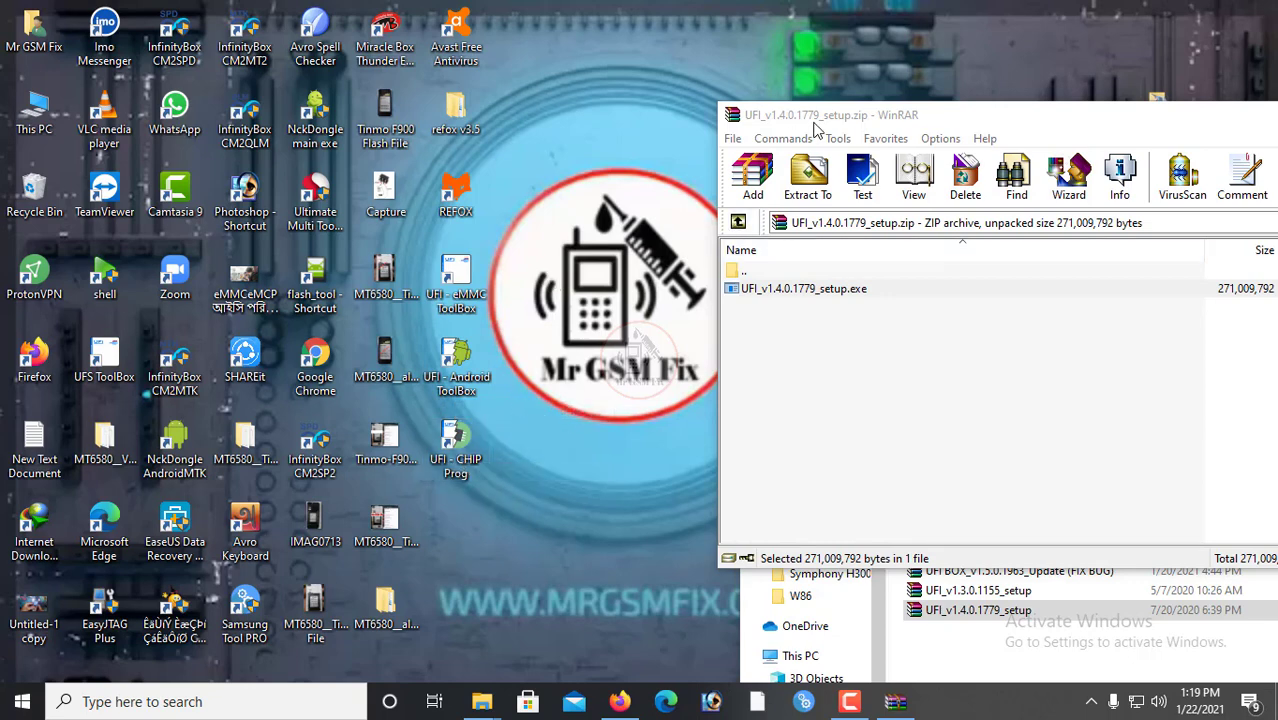
Close the setup archive window and move the UFi folder window higher on the desktop
{"action": "left_click_drag", "start_coordinate": [786, 114], "coordinate": [268, 38]}
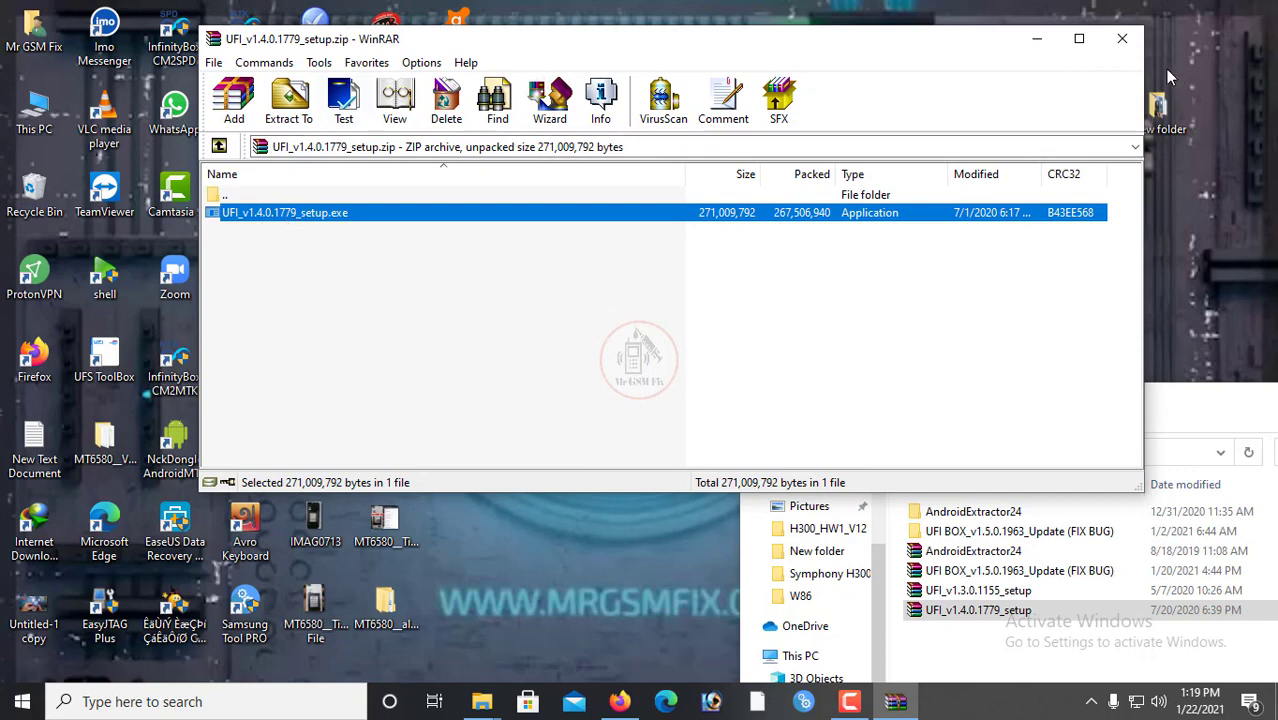
{"action": "left_click", "coordinate": [1122, 38]}
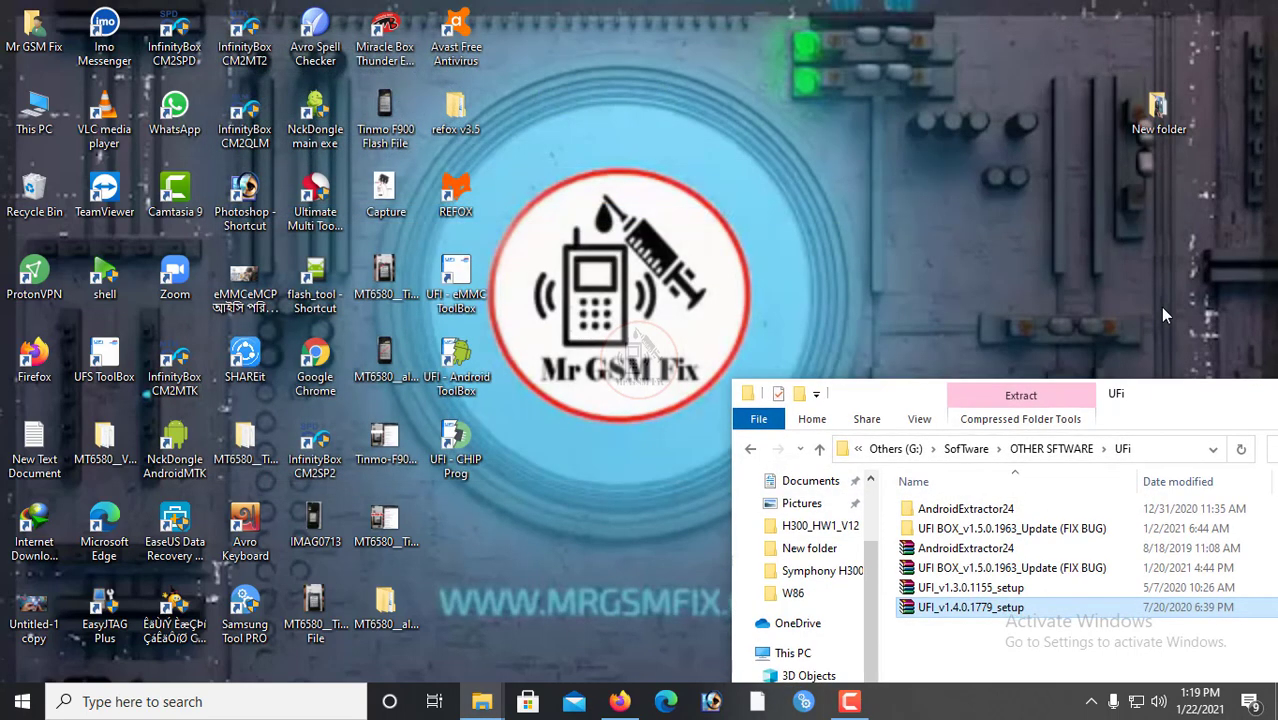
{"action": "left_click_drag", "start_coordinate": [1088, 385], "coordinate": [1098, 225]}
Start UFI - eMMC ToolBox from its desktop shortcut and refresh the desktop while it loads
{"action": "right_click", "coordinate": [570, 88]}
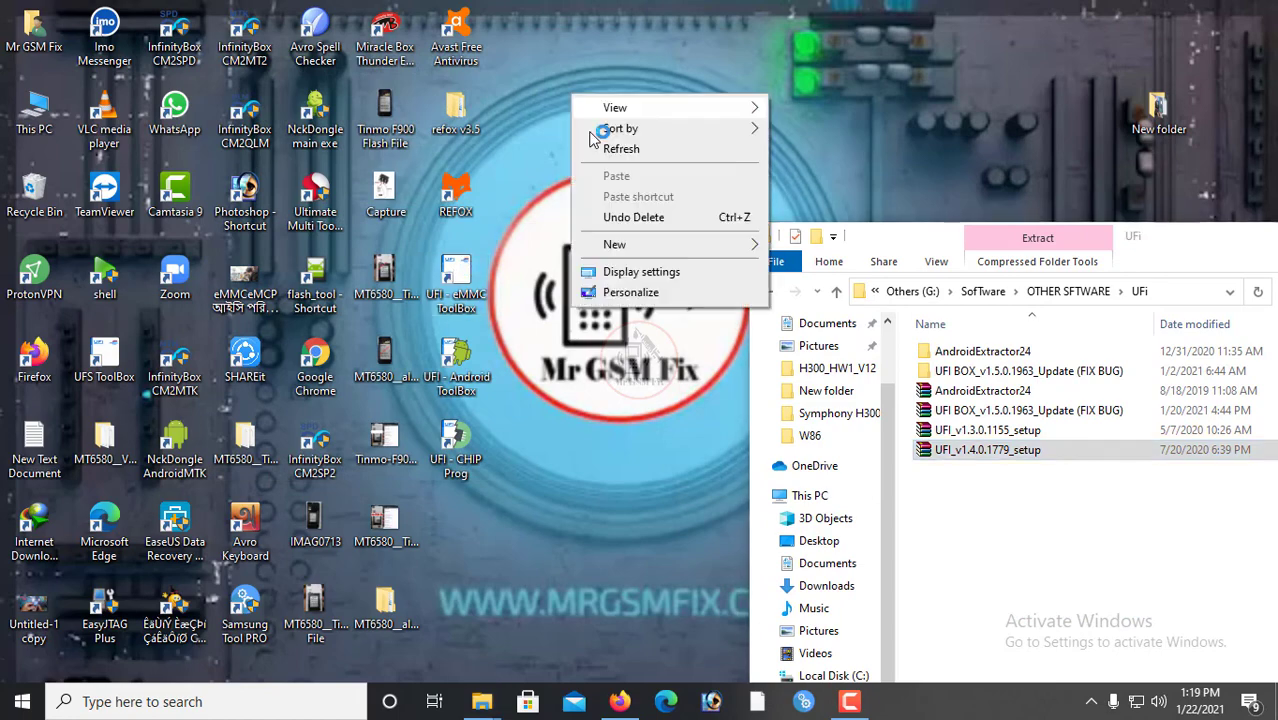
{"action": "left_click", "coordinate": [618, 142]}
{"action": "right_click", "coordinate": [565, 80]}
{"action": "left_click", "coordinate": [612, 134]}
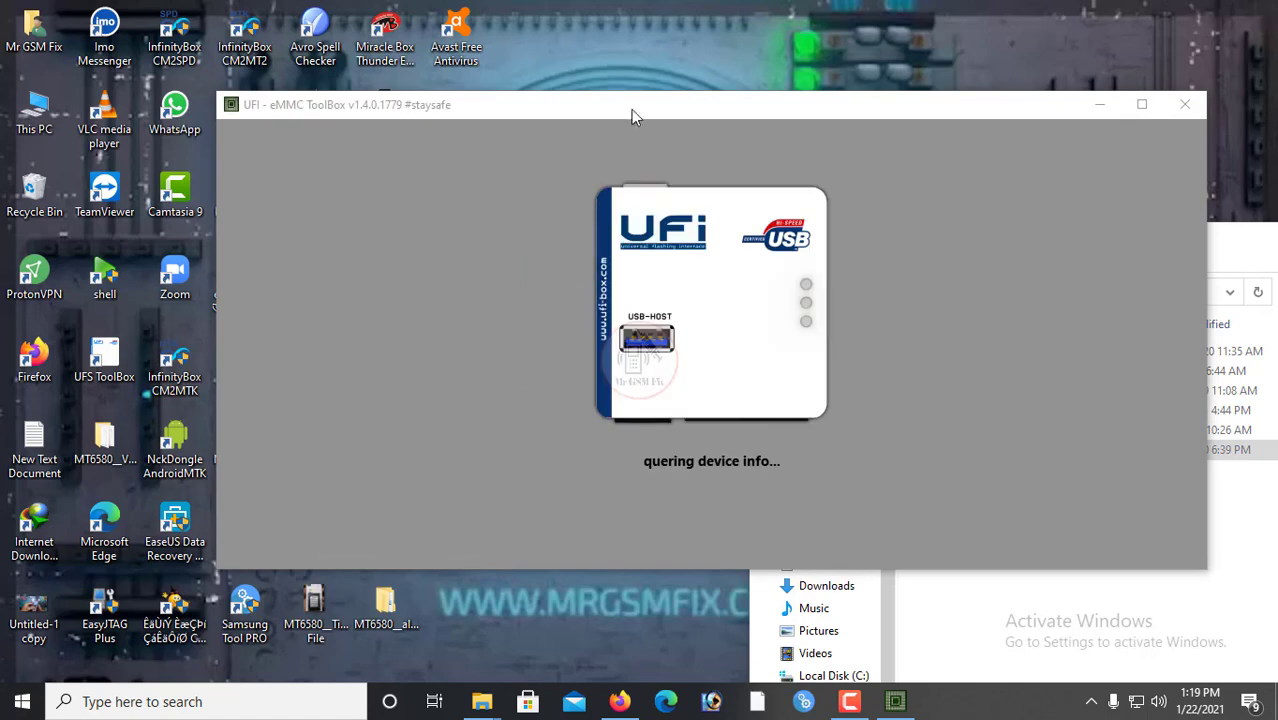
{"action": "right_click", "coordinate": [604, 6]}
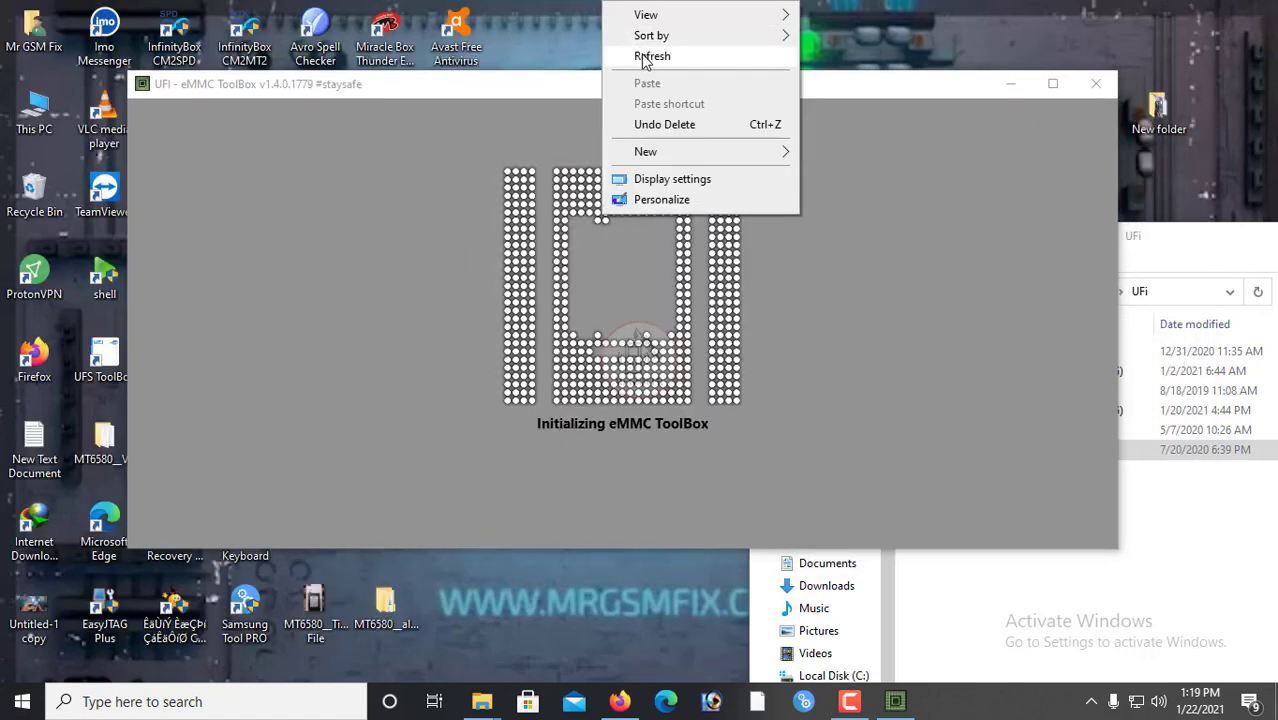
{"action": "left_click", "coordinate": [645, 56]}
{"action": "right_click", "coordinate": [600, 6]}
{"action": "left_click", "coordinate": [640, 56]}
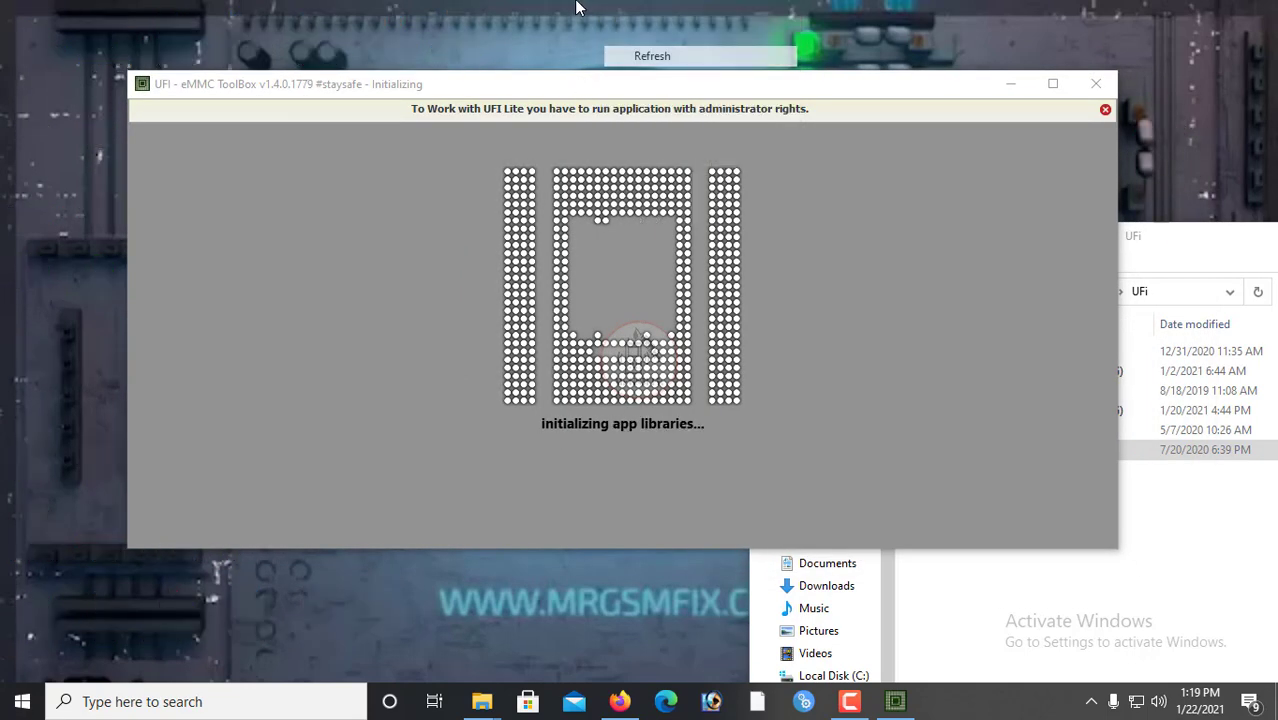
{"action": "right_click", "coordinate": [577, 8]}
{"action": "left_click", "coordinate": [620, 56]}
{"action": "right_click", "coordinate": [550, 8]}
{"action": "left_click", "coordinate": [596, 56]}
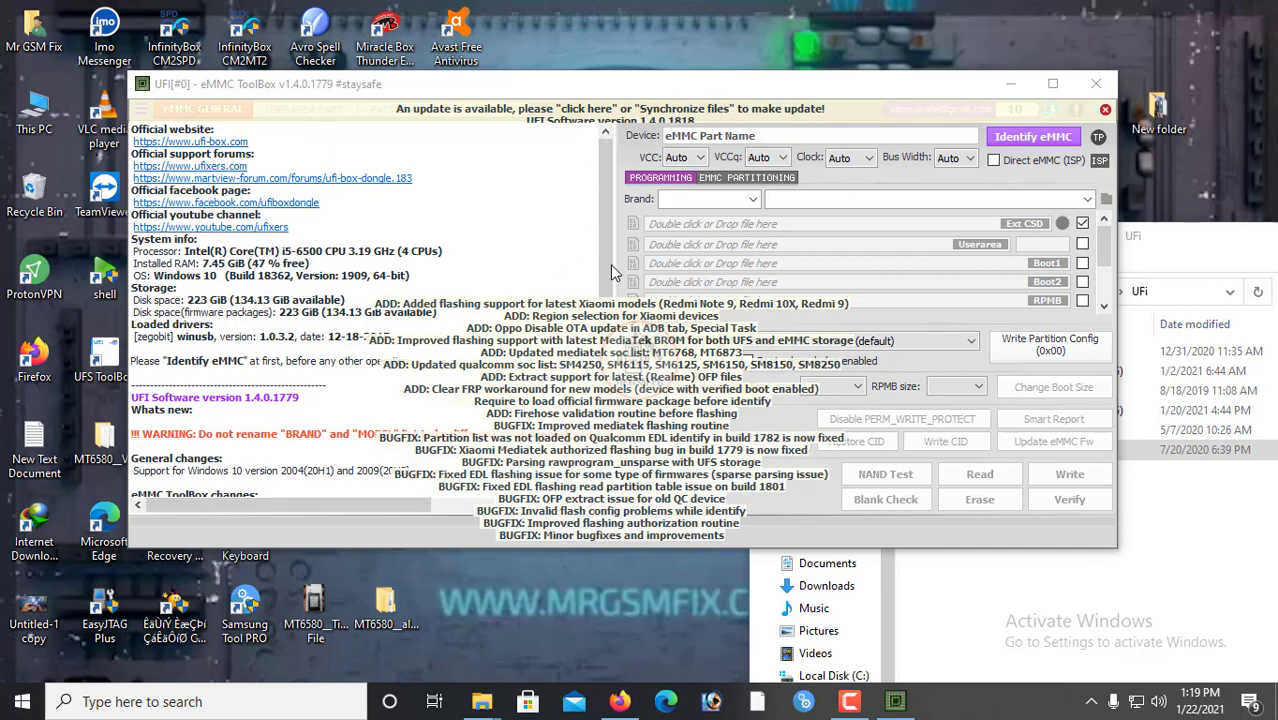
Dismiss the update notice in UFI - eMMC ToolBox and close the program
{"action": "left_click_drag", "start_coordinate": [657, 88], "coordinate": [576, 63]}
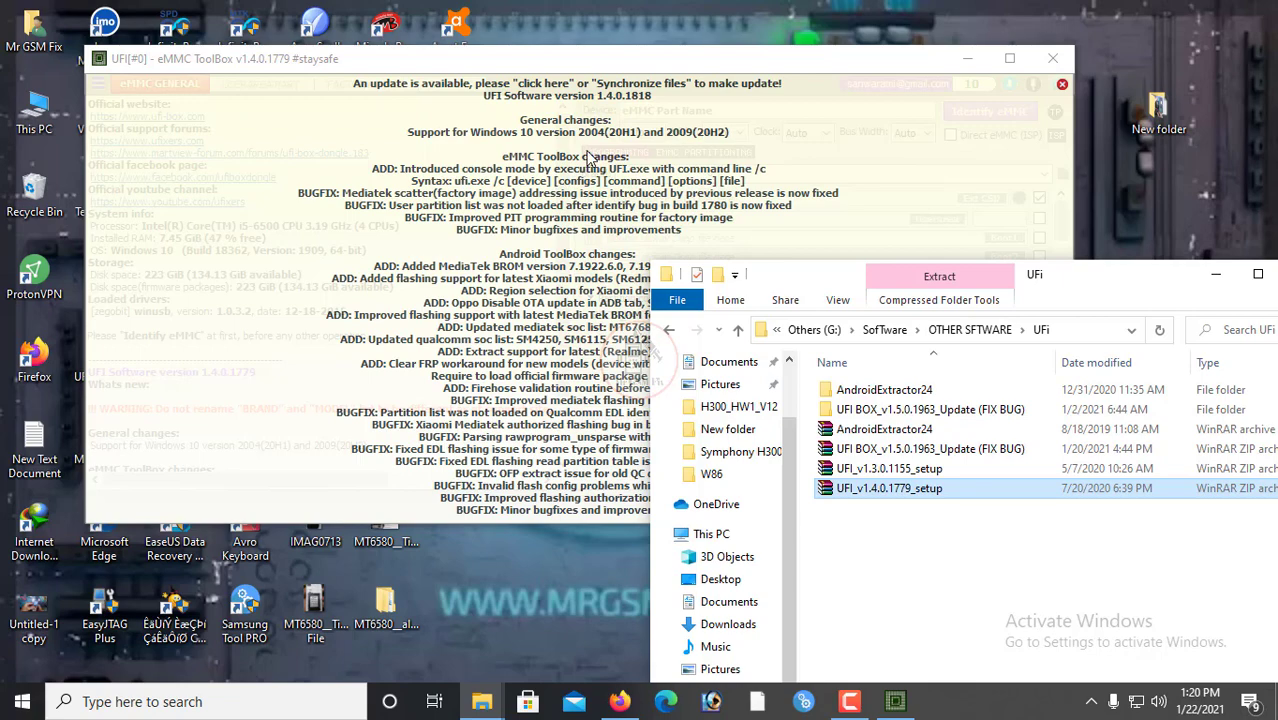
{"action": "left_click", "coordinate": [1062, 88]}
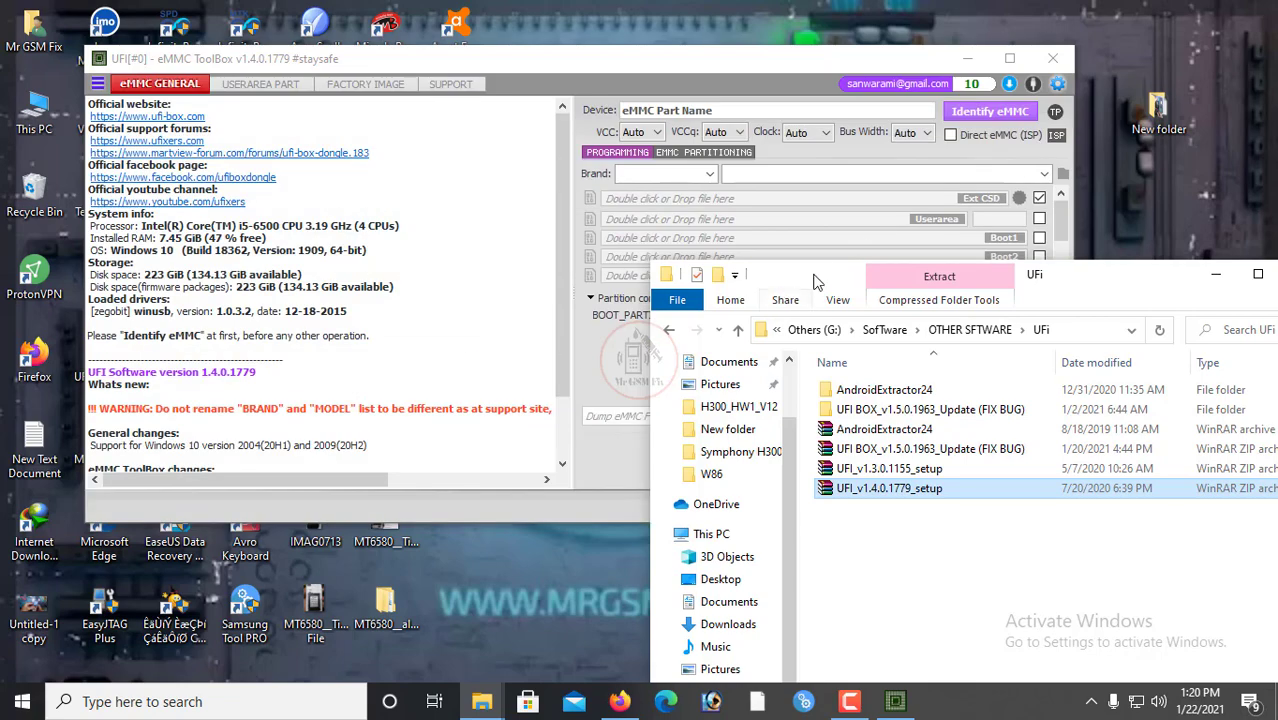
{"action": "left_click_drag", "start_coordinate": [814, 280], "coordinate": [645, 128]}
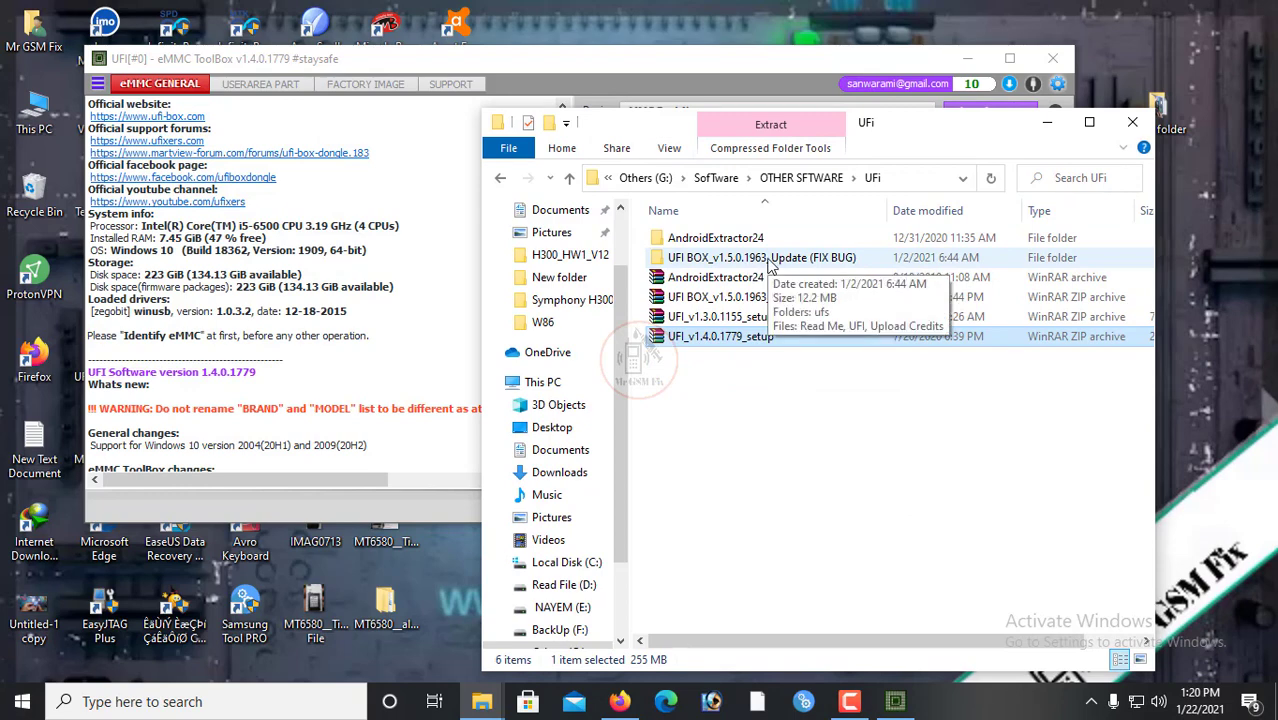
{"action": "left_click_drag", "start_coordinate": [704, 52], "coordinate": [626, 52]}
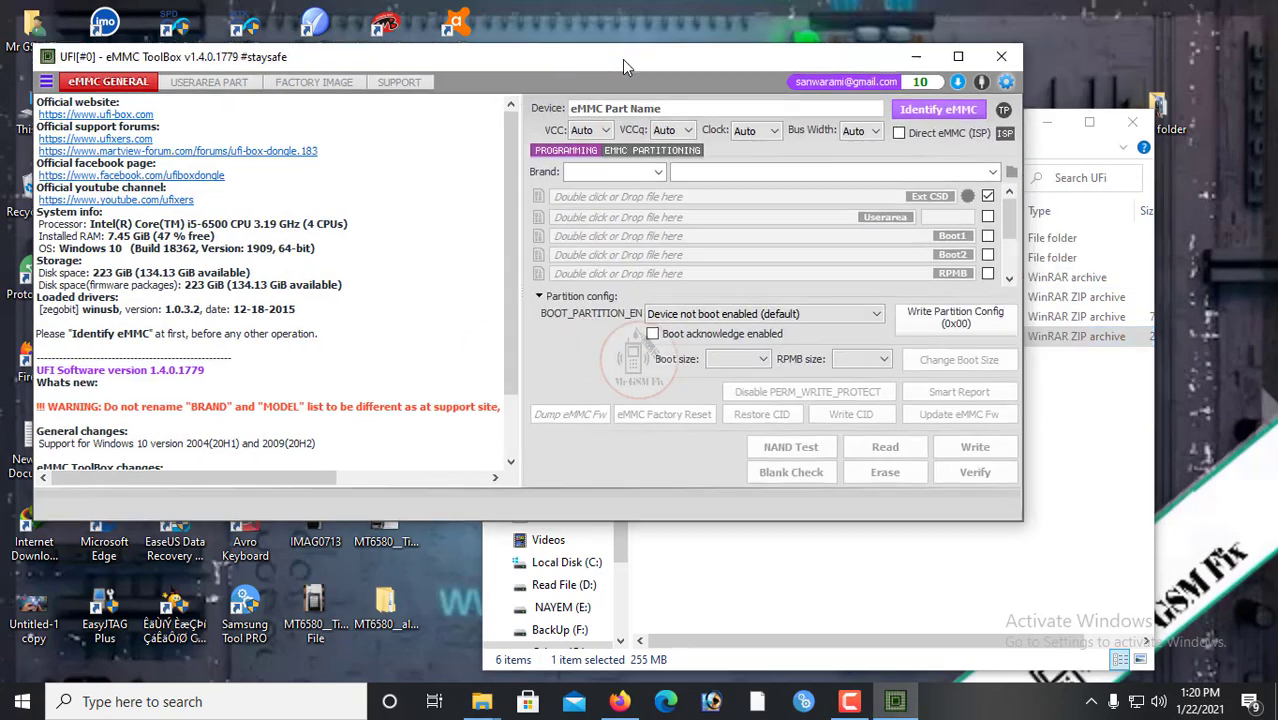
{"action": "left_click", "coordinate": [982, 60]}
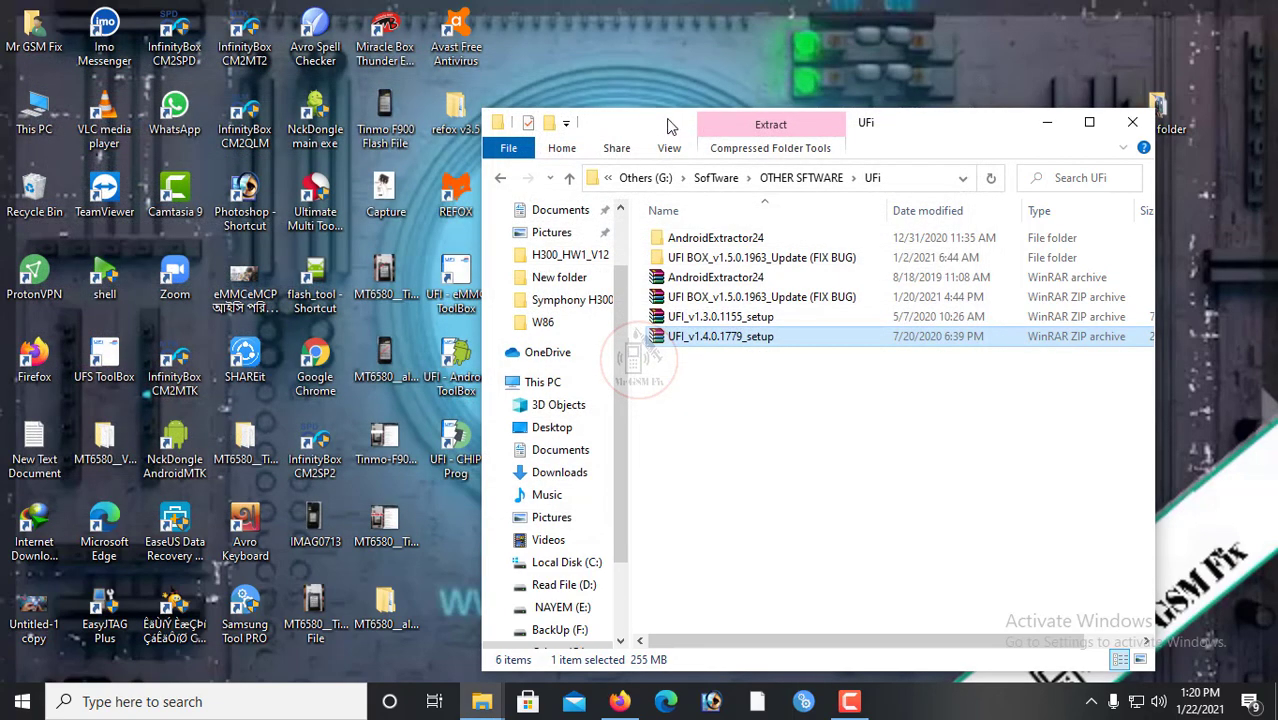
{"action": "left_click_drag", "start_coordinate": [665, 123], "coordinate": [800, 96]}
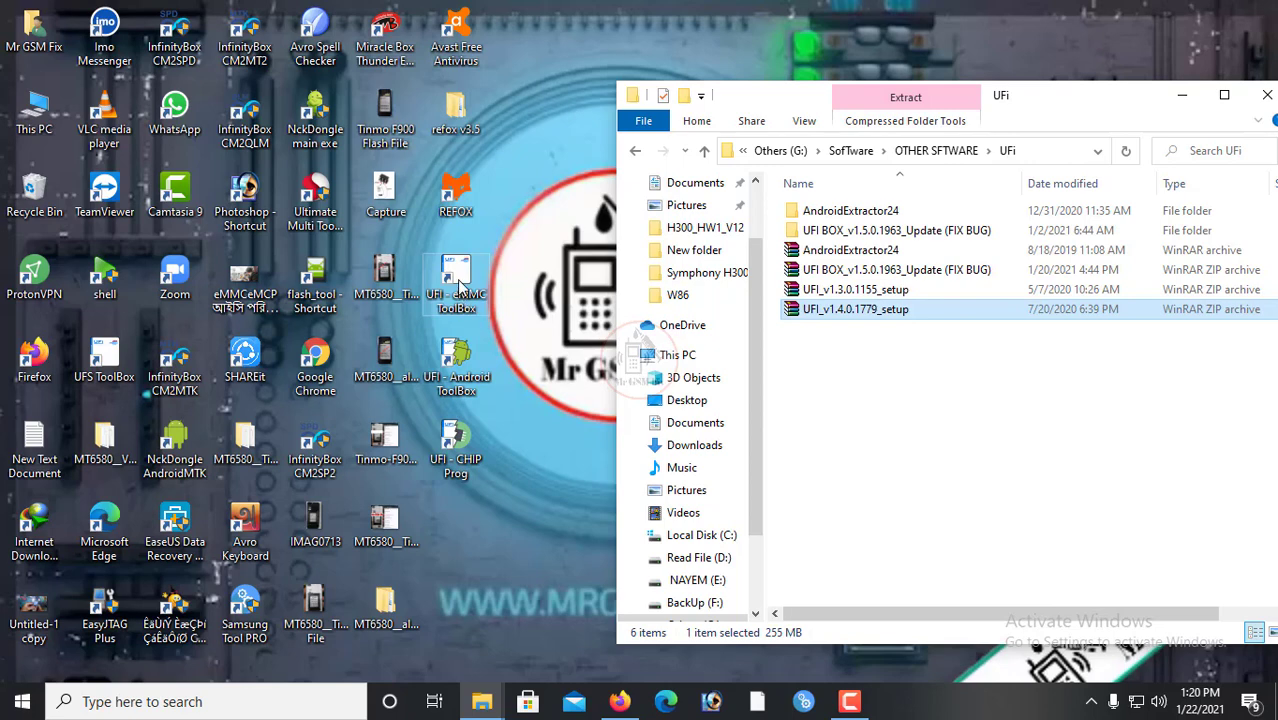
{"action": "double_click", "coordinate": [34, 112]}
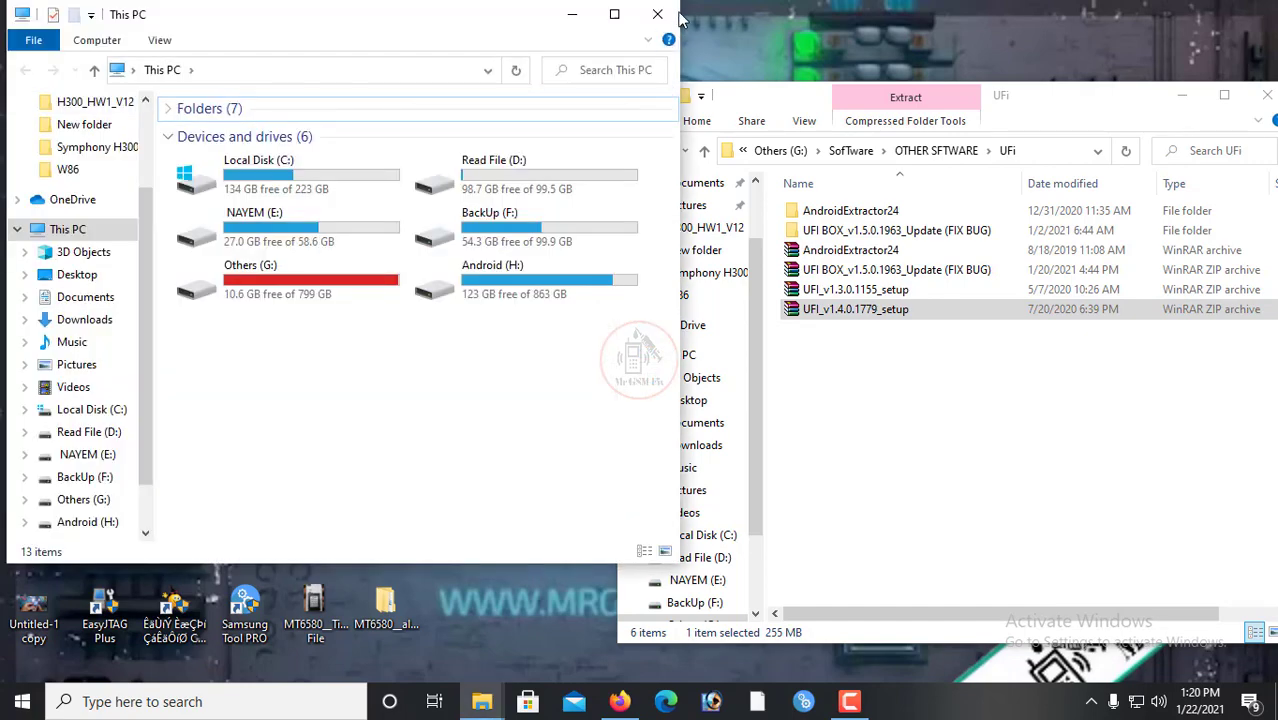
{"action": "left_click", "coordinate": [658, 14]}
Open the file location of the UFI - eMMC ToolBox desktop shortcut and arrange its folder beside the UFi source folder
{"action": "right_click", "coordinate": [473, 283]}
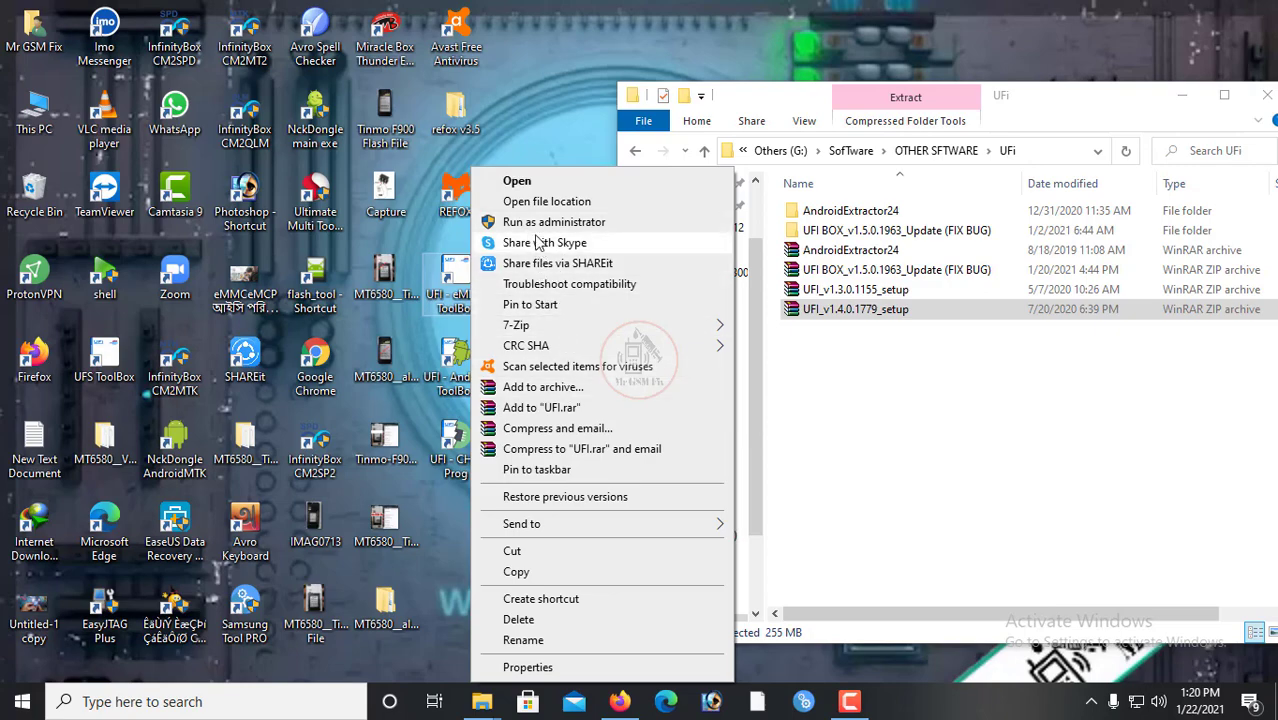
{"action": "left_click", "coordinate": [572, 204]}
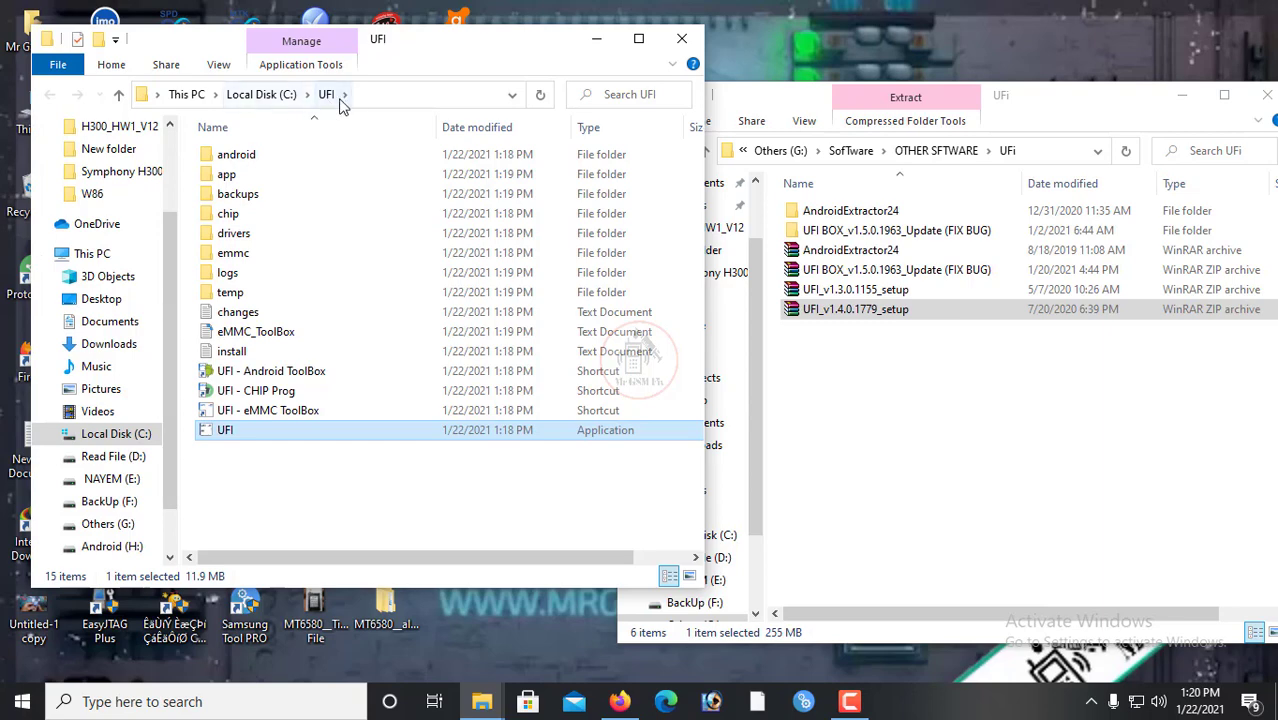
{"action": "left_click", "coordinate": [314, 510]}
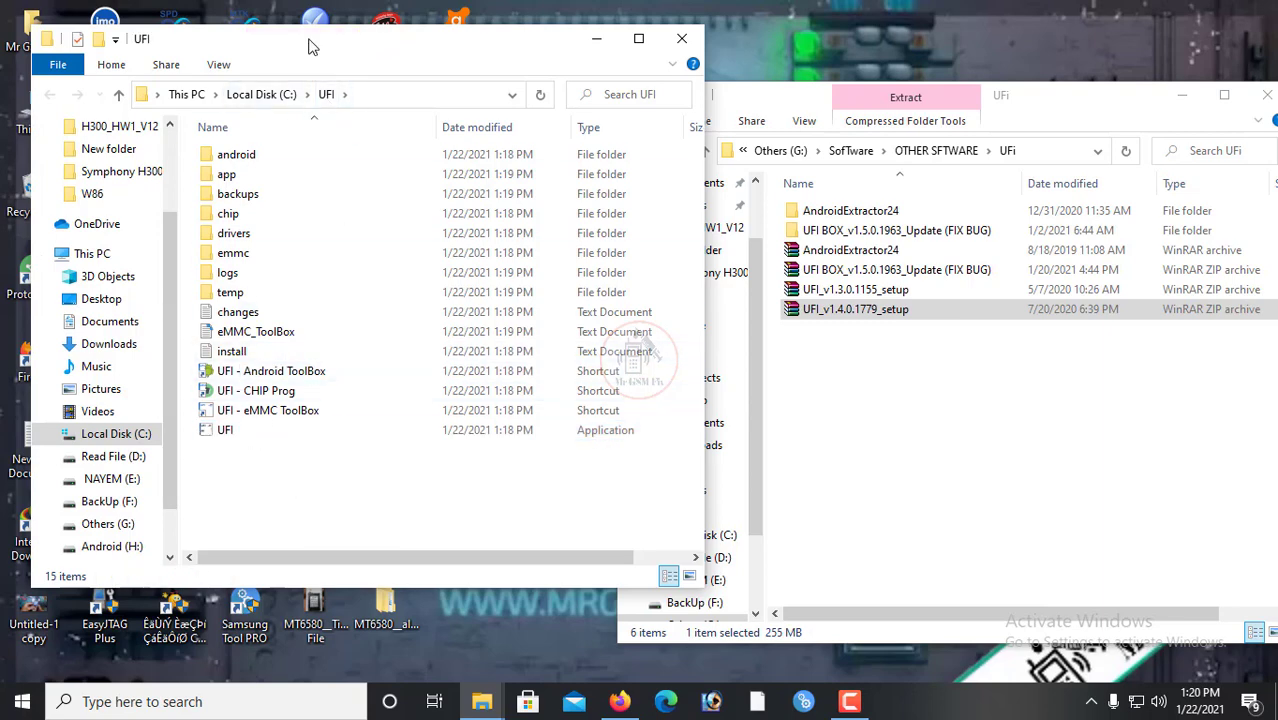
{"action": "left_click_drag", "start_coordinate": [310, 38], "coordinate": [340, 21]}
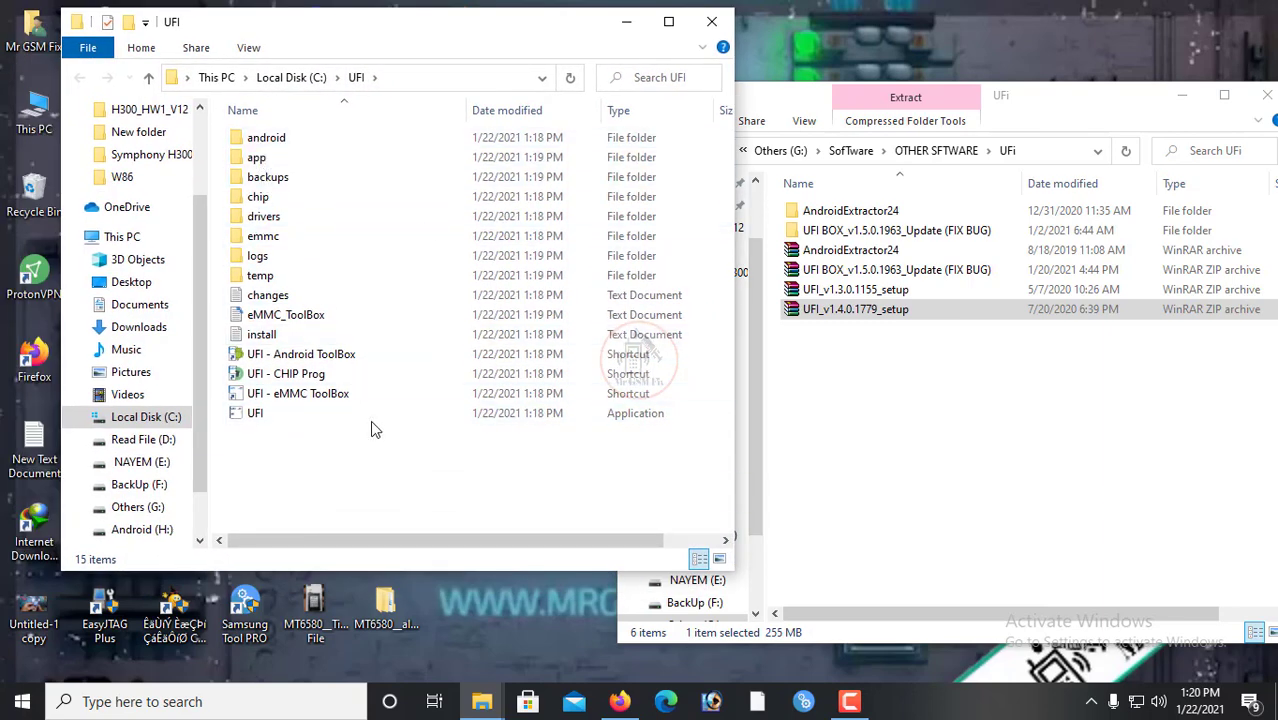
{"action": "left_click_drag", "start_coordinate": [799, 108], "coordinate": [886, 104]}
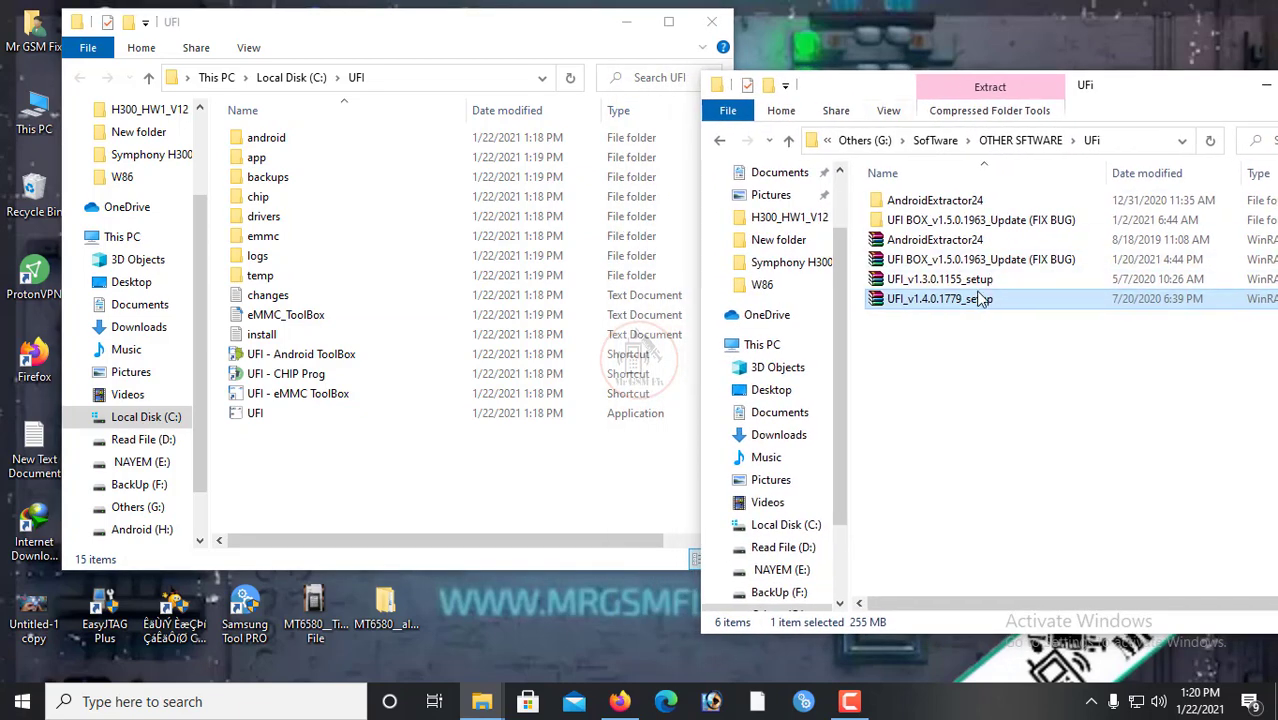
Copy the ufs folder and the UFI application from the UFI BOX_v1.5.0.1963_Update (FIX BUG) folder
{"action": "left_click", "coordinate": [965, 259]}
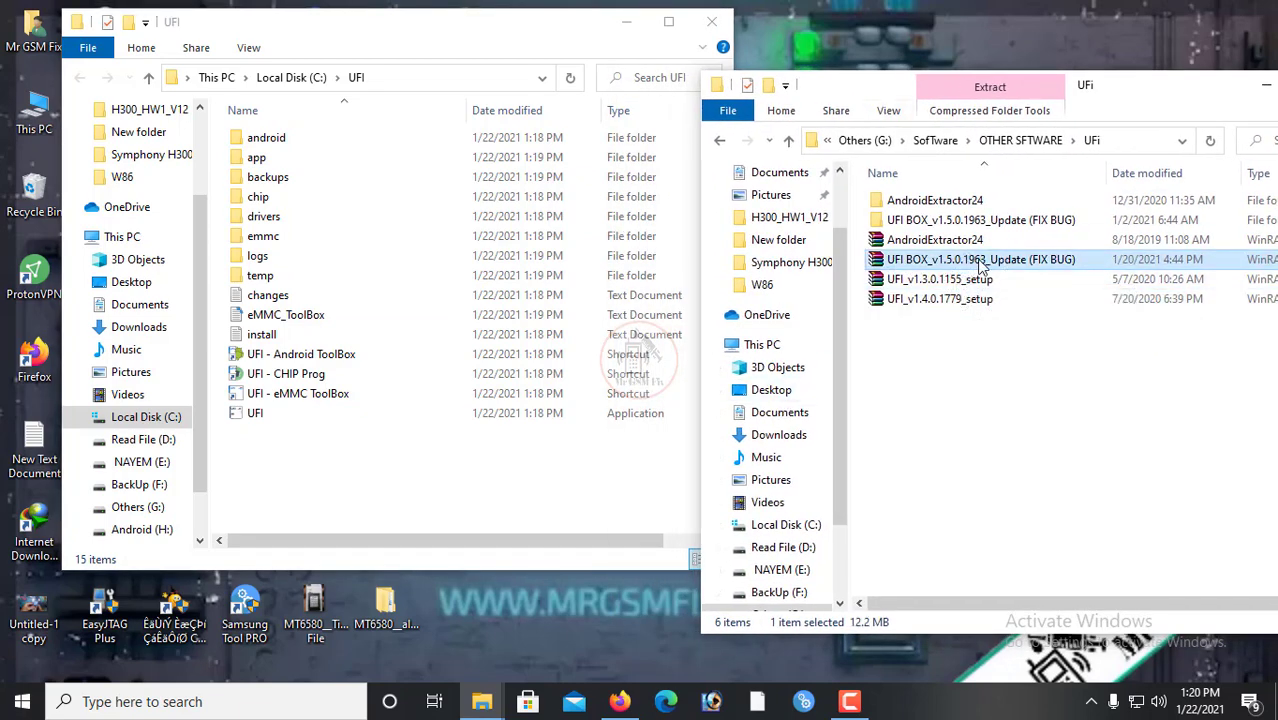
{"action": "double_click", "coordinate": [958, 220]}
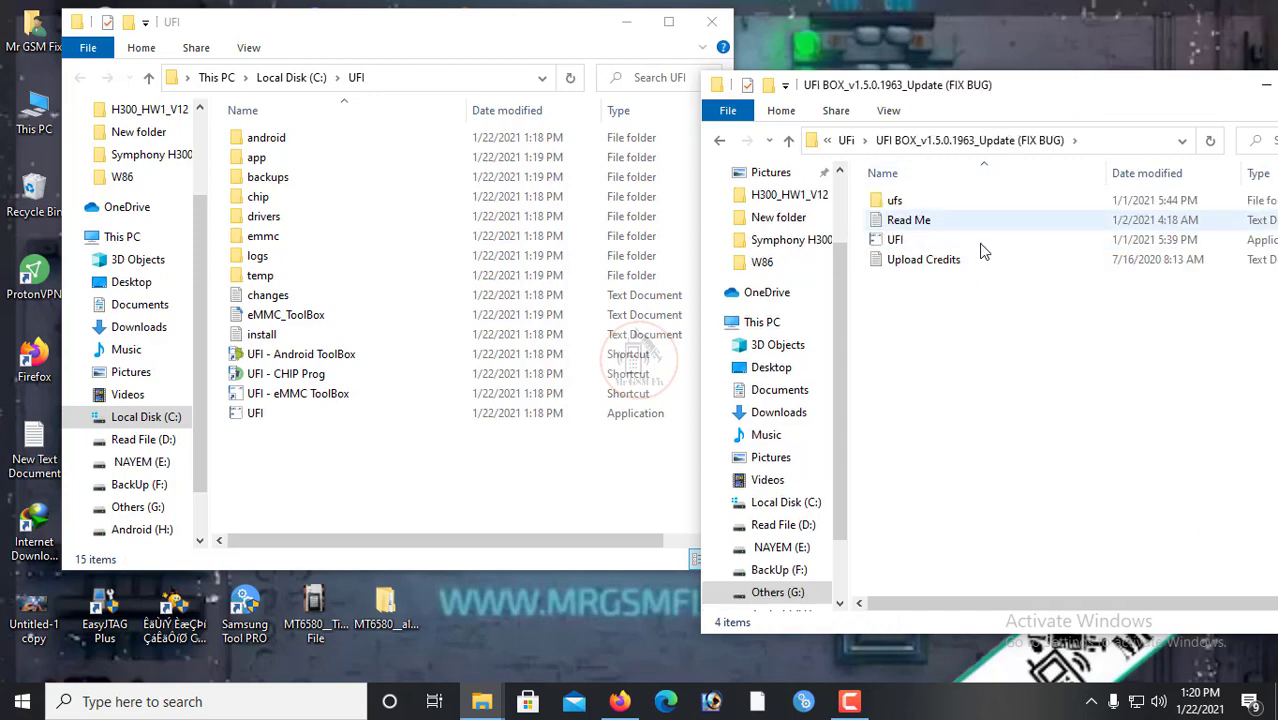
{"action": "left_click", "coordinate": [893, 240]}
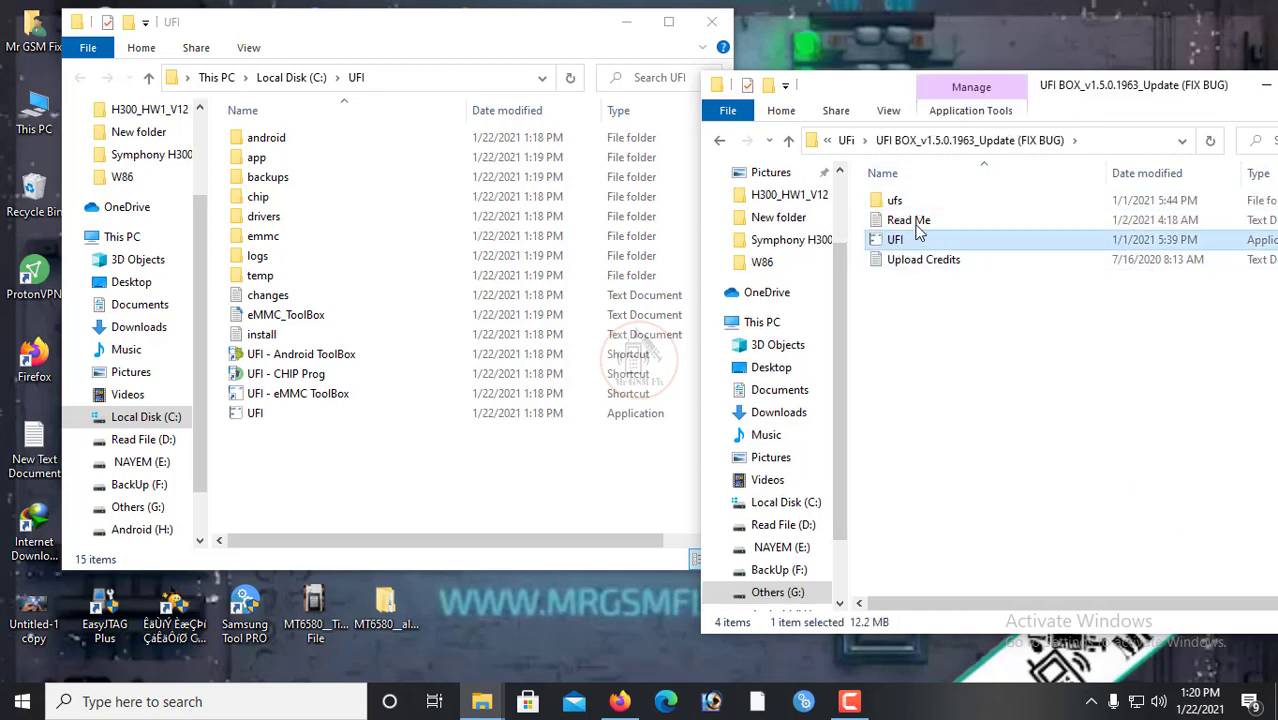
{"action": "left_click", "coordinate": [892, 201], "text": "ctrl"}
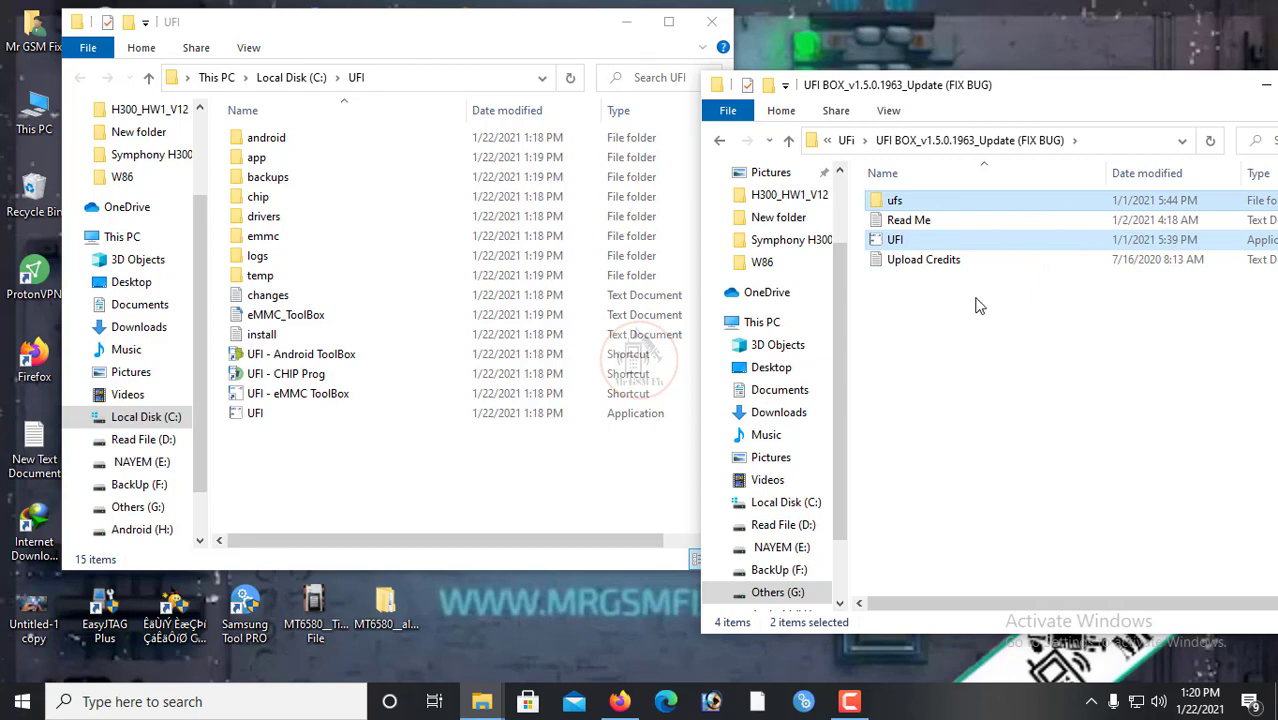
{"action": "right_click", "coordinate": [893, 241]}
{"action": "left_click", "coordinate": [889, 495]}
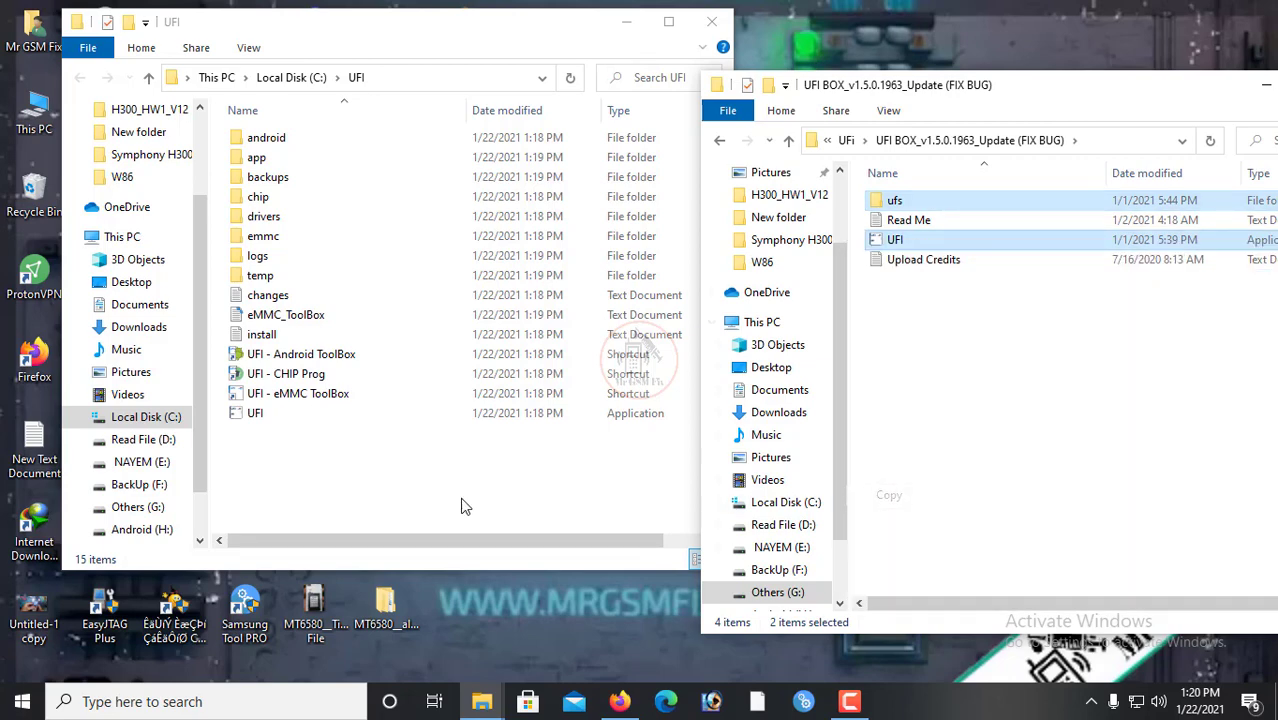
Paste the copied update items into the C: drive's UFI folder, replacing the existing UFI.exe
{"action": "left_click", "coordinate": [460, 503]}
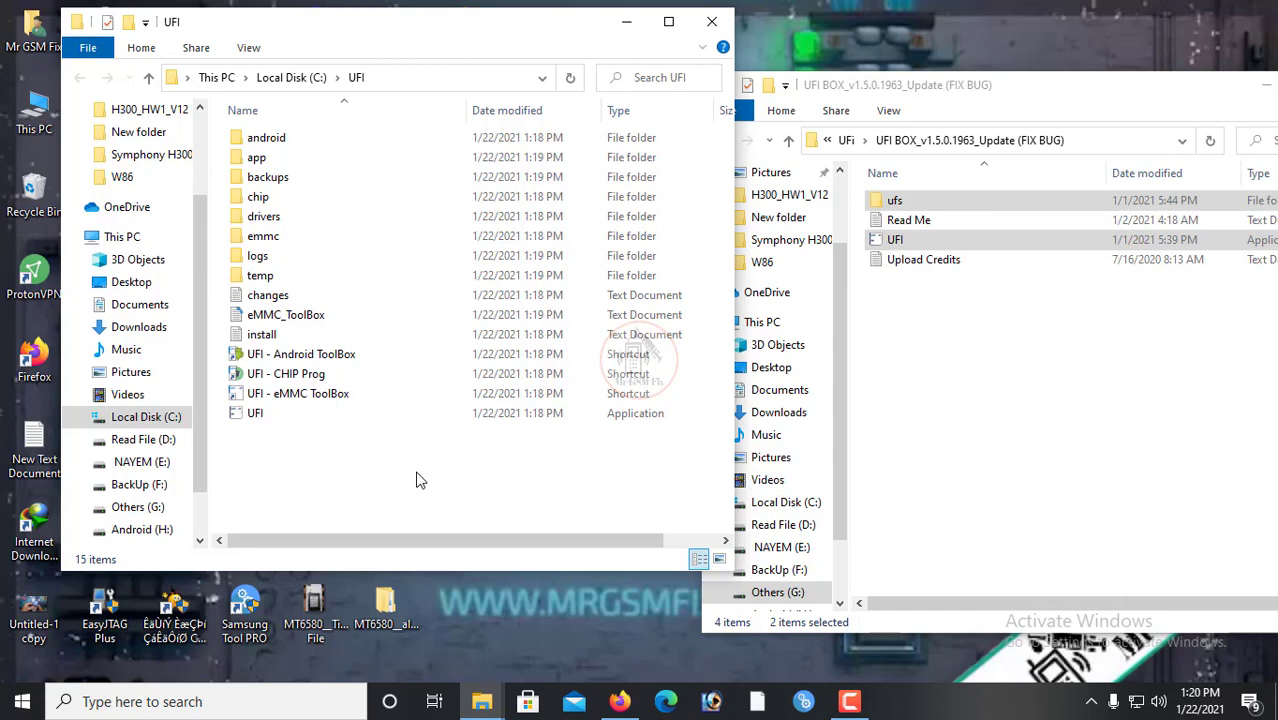
{"action": "right_click", "coordinate": [418, 478]}
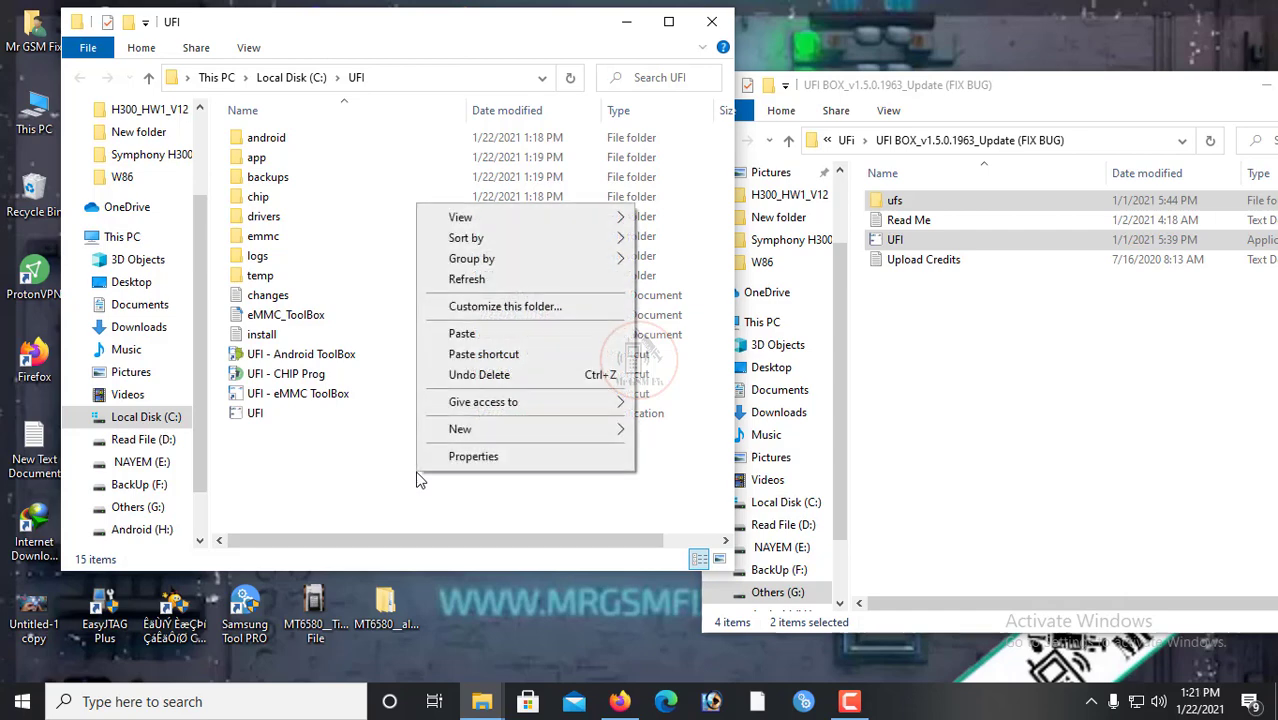
{"action": "left_click", "coordinate": [455, 335]}
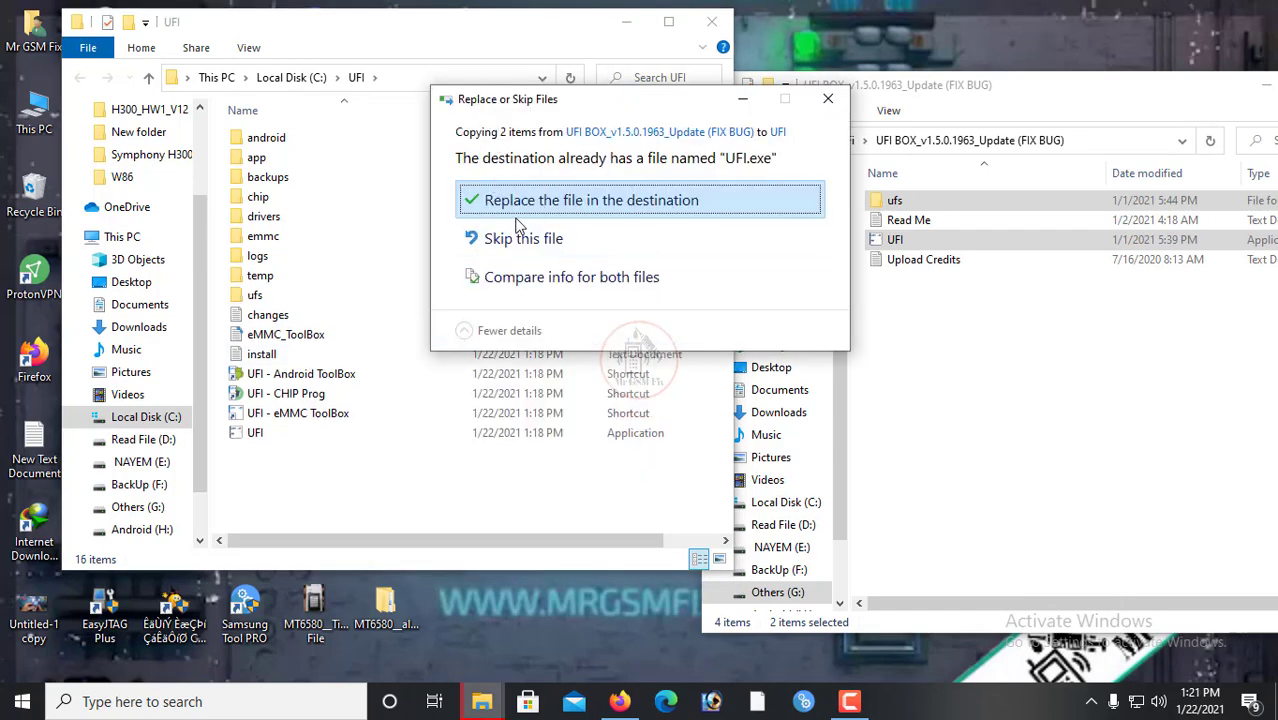
{"action": "left_click", "coordinate": [618, 214]}
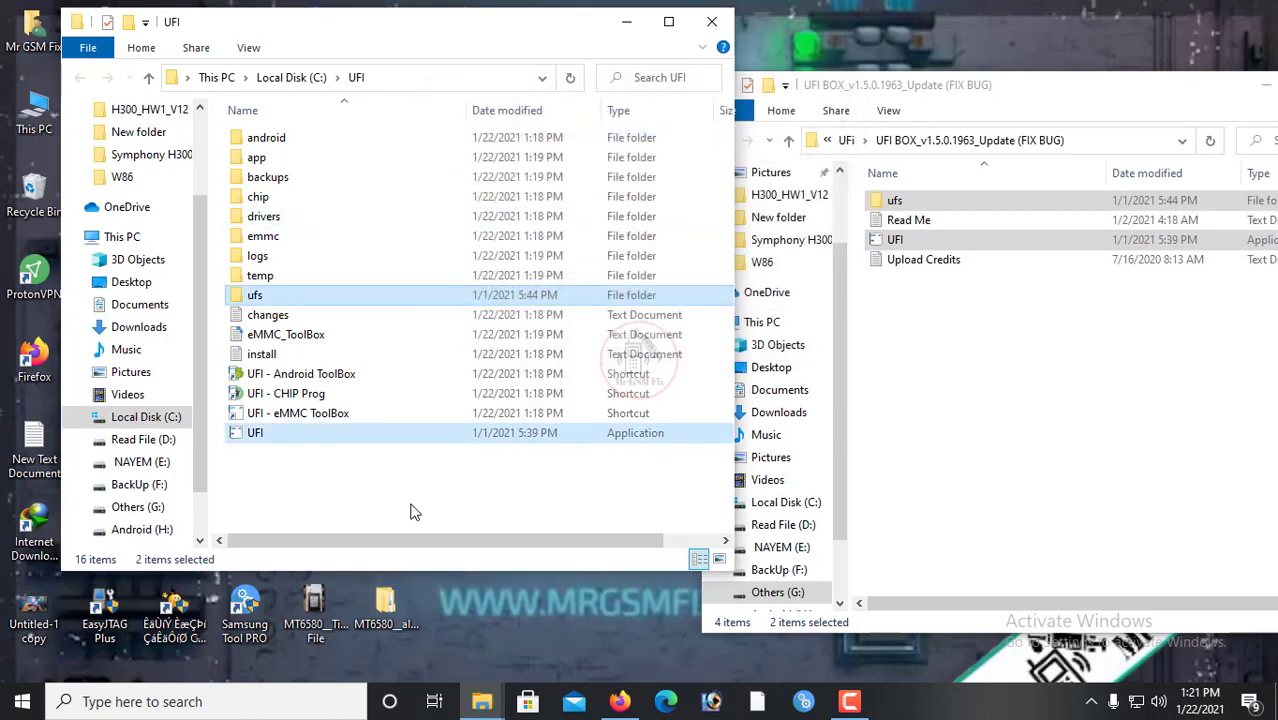
{"action": "left_click", "coordinate": [363, 523]}
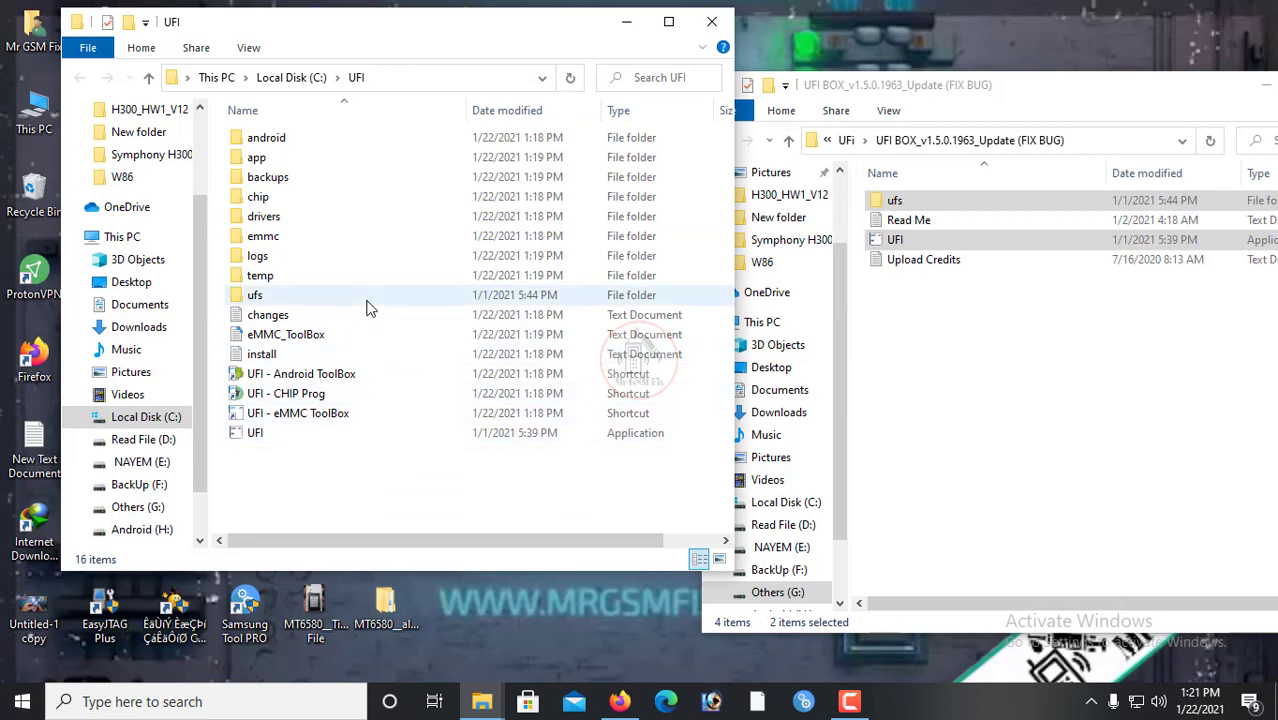
{"action": "left_click_drag", "start_coordinate": [228, 34], "coordinate": [744, 27]}
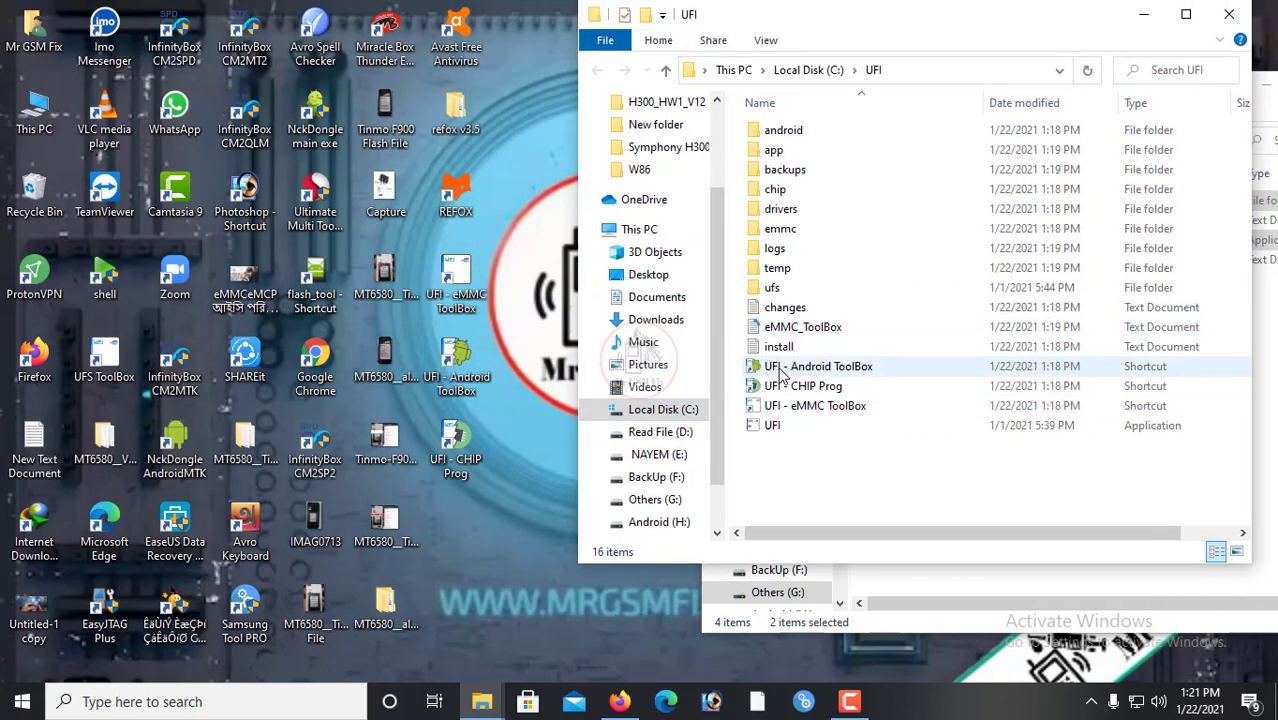
{"action": "double_click", "coordinate": [772, 30]}
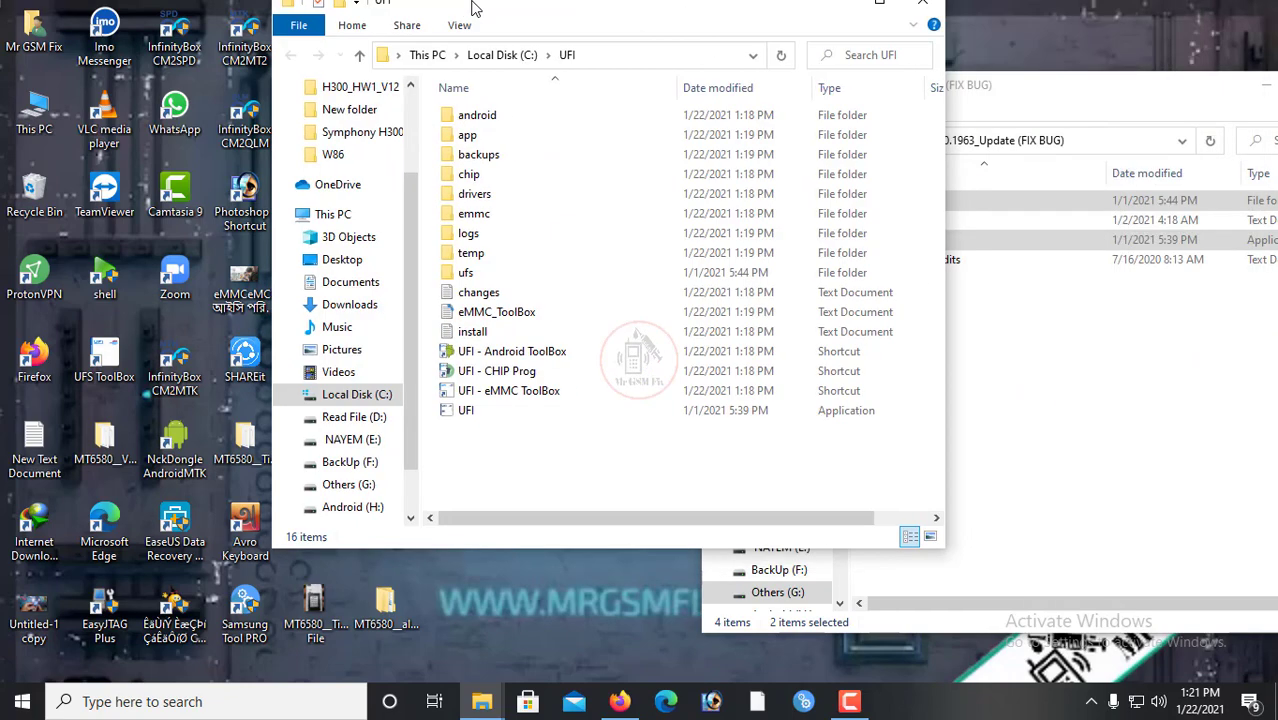
{"action": "left_click", "coordinate": [1213, 10]}
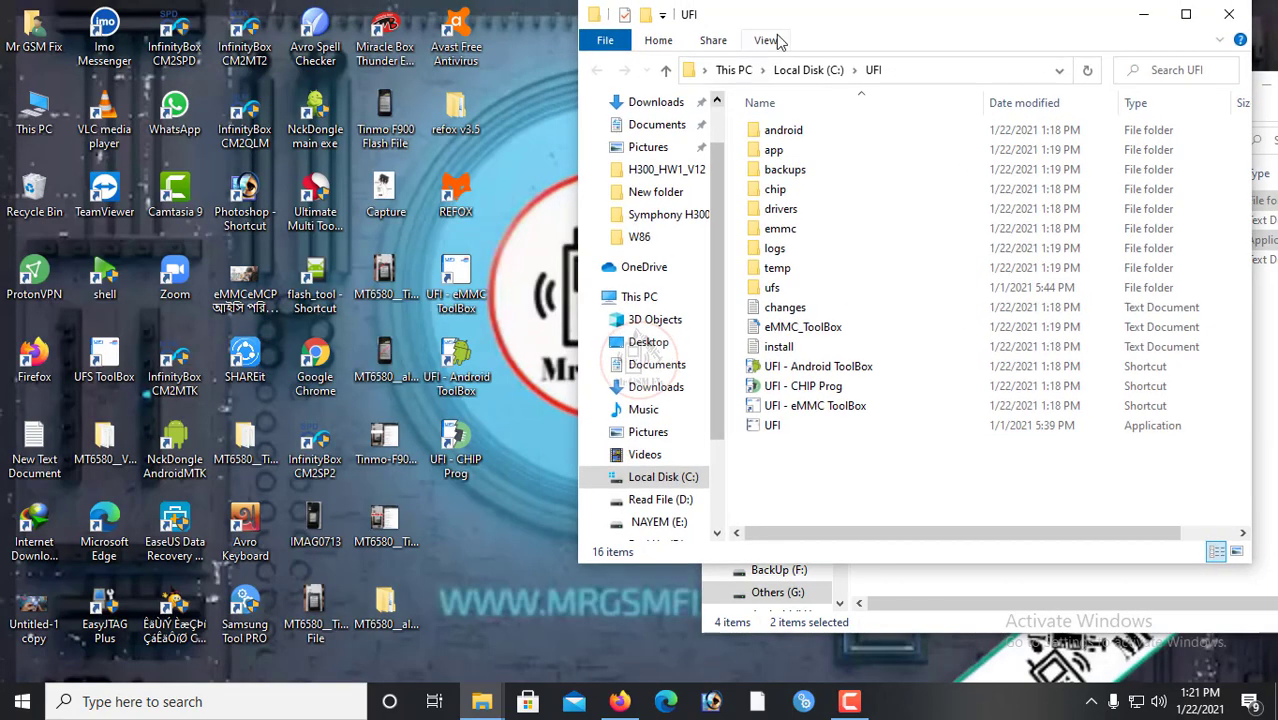
{"action": "left_click_drag", "start_coordinate": [776, 40], "coordinate": [245, 33]}
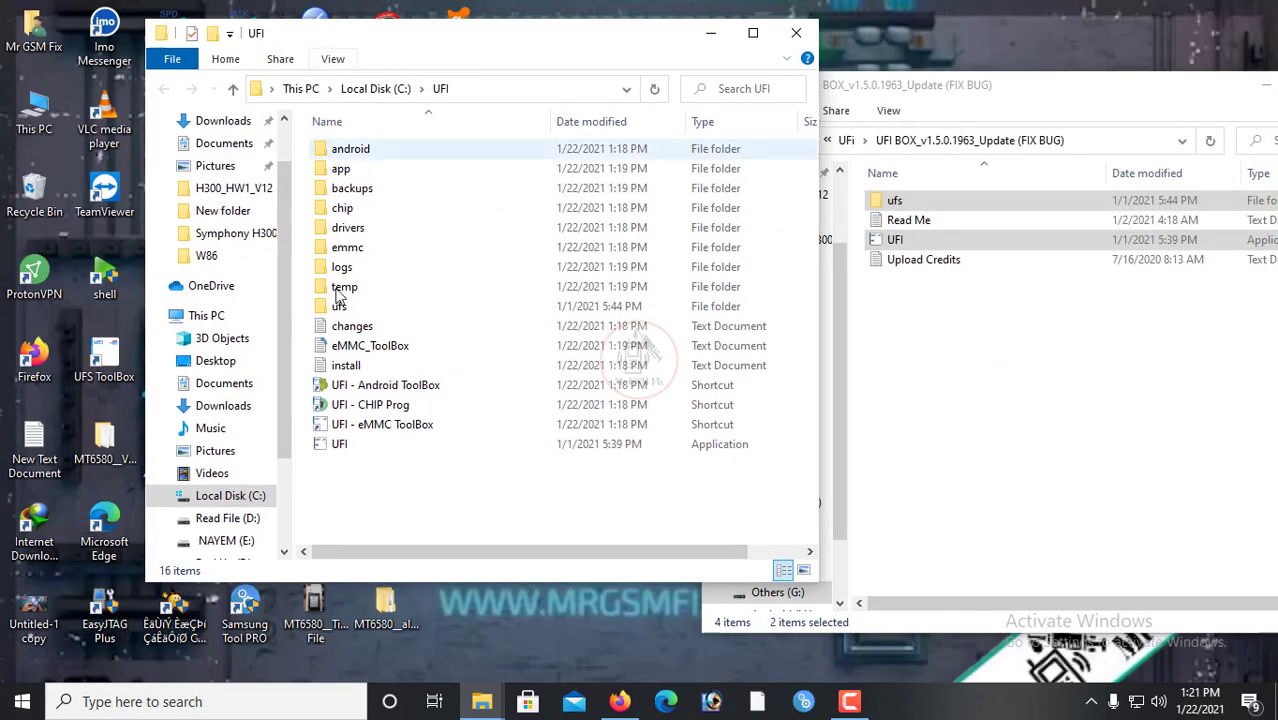
Run the updated UFI application from the C: drive's UFI folder, allowing it past the SmartScreen block
{"action": "double_click", "coordinate": [338, 447]}
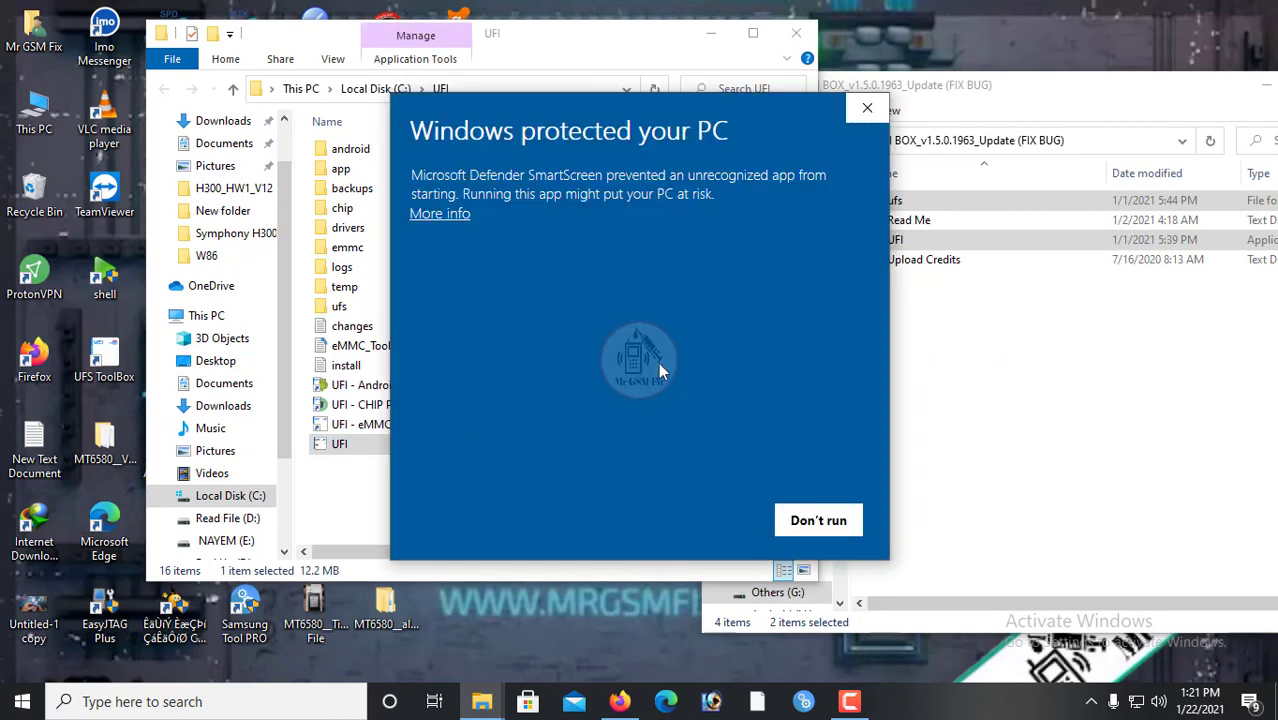
{"action": "left_click", "coordinate": [440, 214]}
{"action": "left_click", "coordinate": [712, 528]}
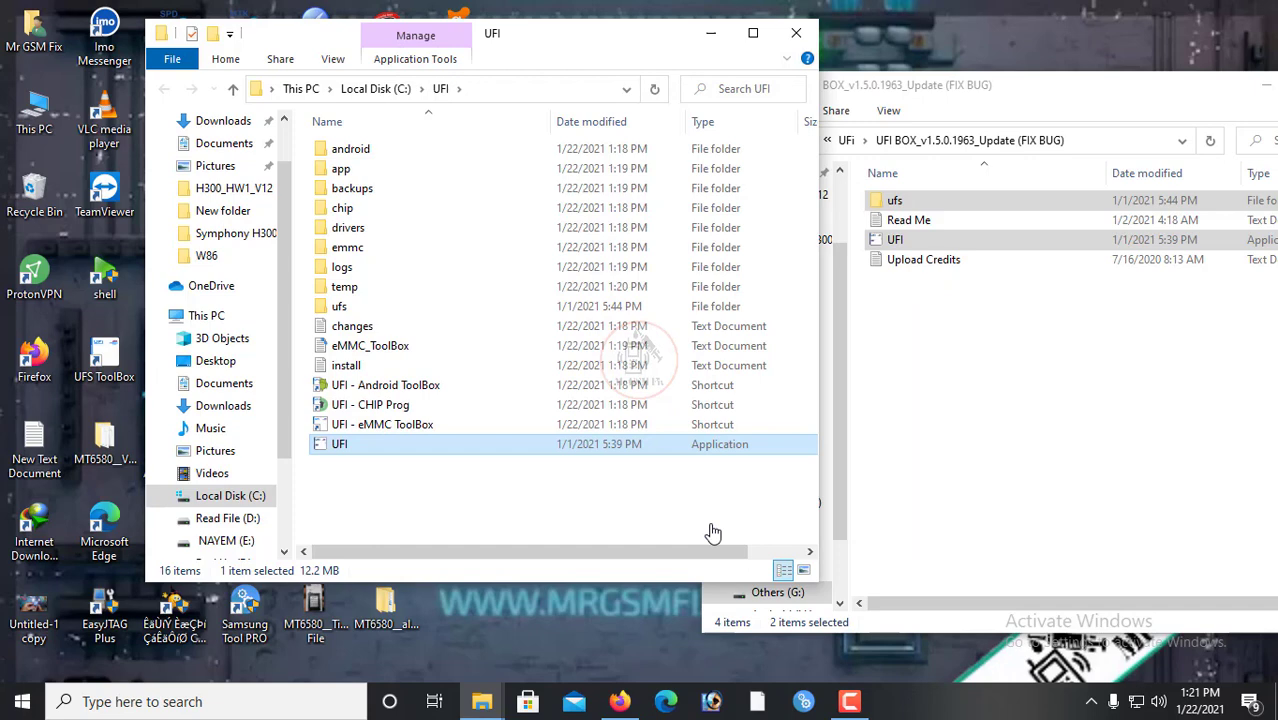
Move the update folder window over the desktop, bring it to the front and minimize it
{"action": "left_click_drag", "start_coordinate": [908, 85], "coordinate": [445, 161]}
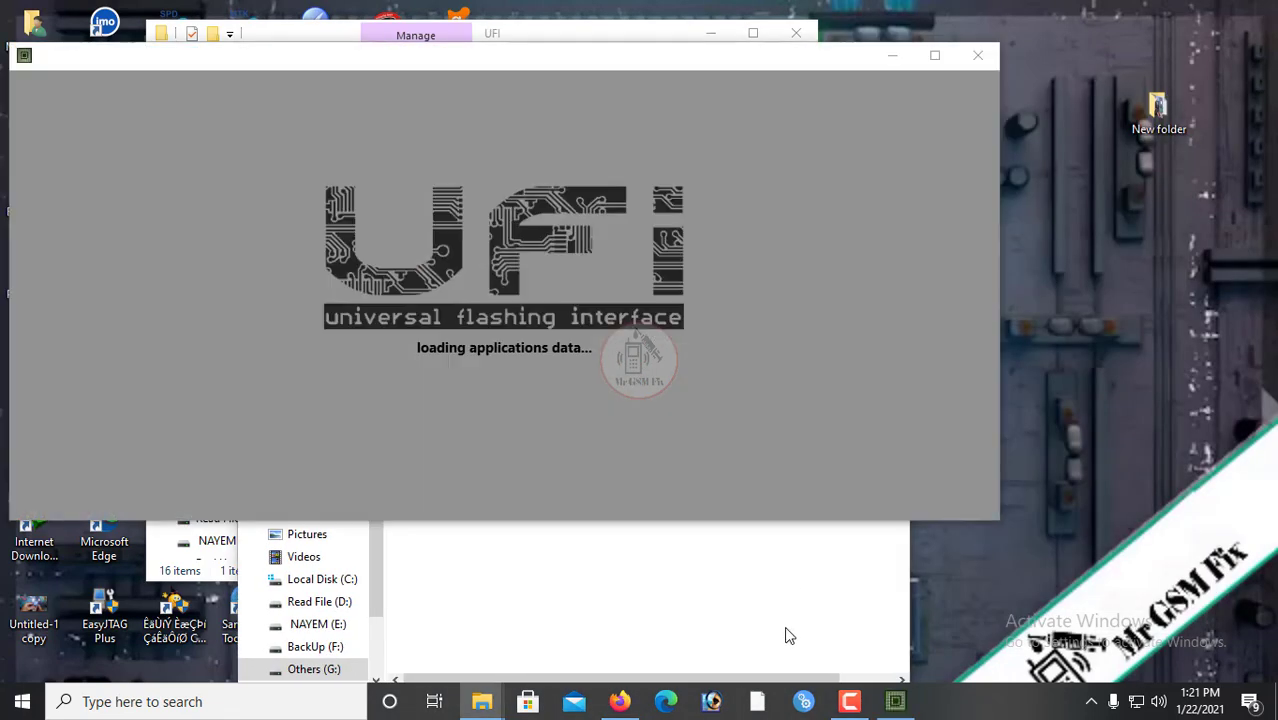
{"action": "left_click", "coordinate": [786, 630]}
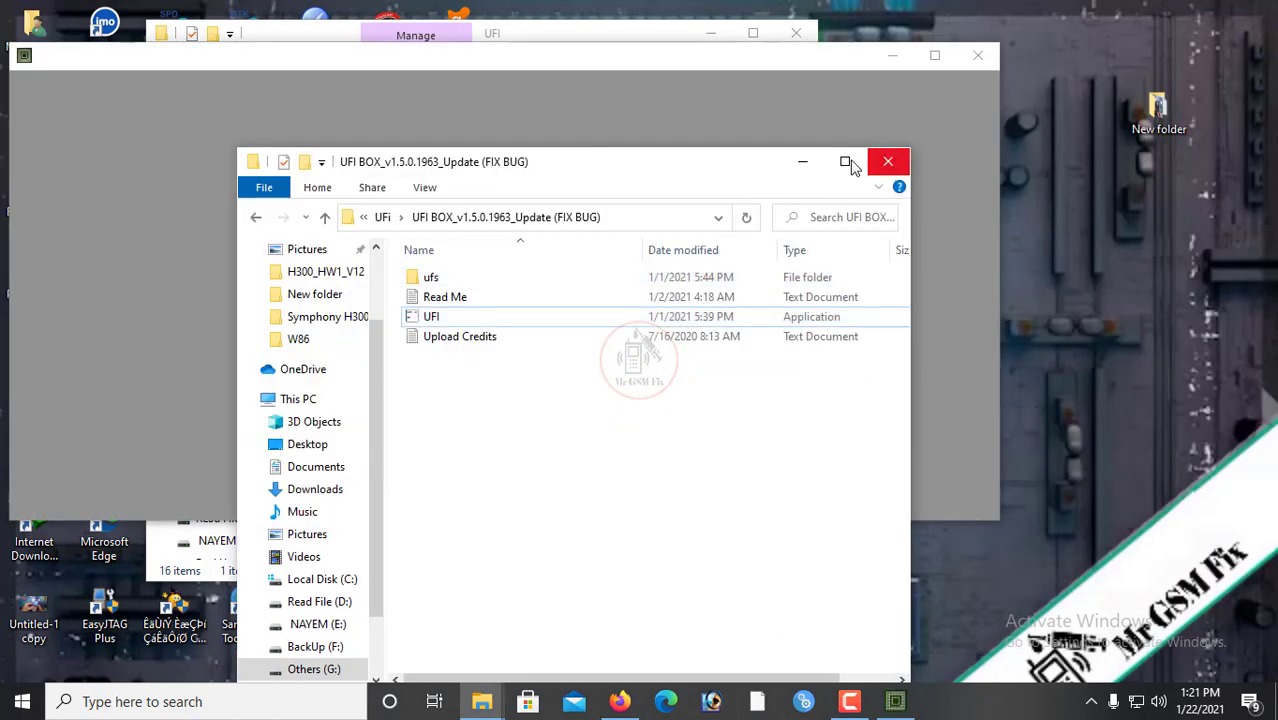
{"action": "left_click", "coordinate": [802, 162]}
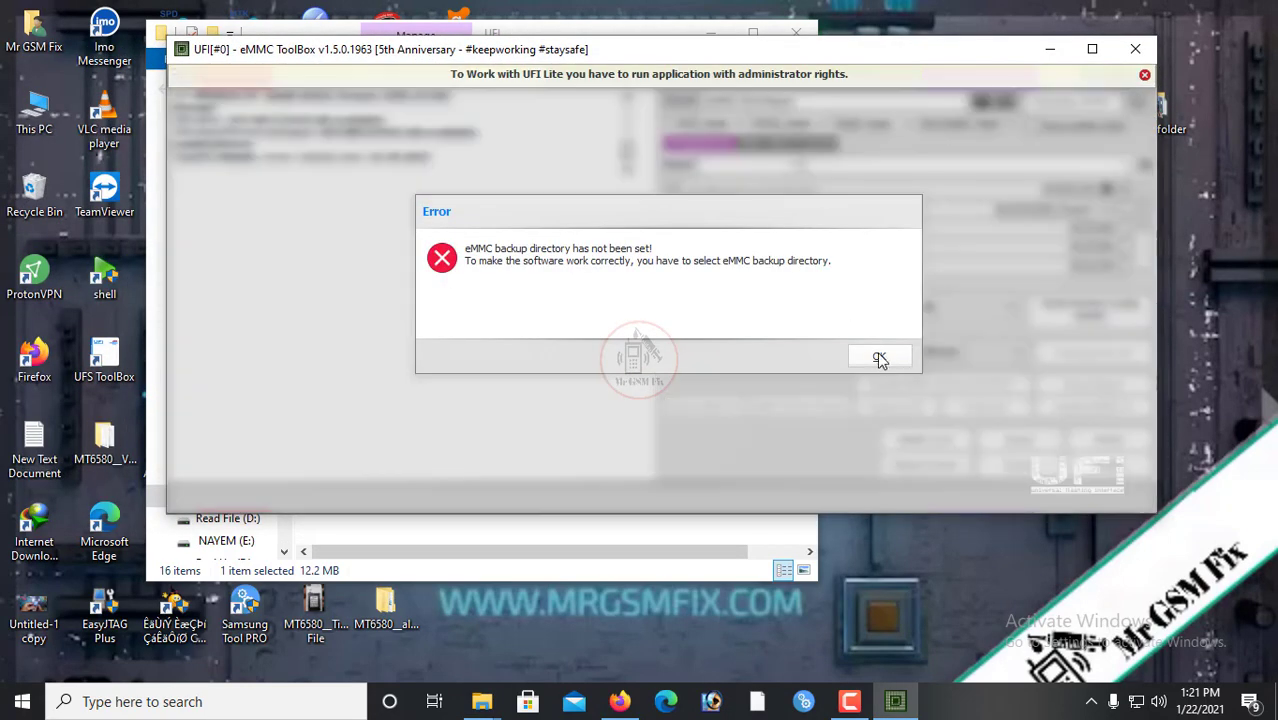
Acknowledge the eMMC backup directory error and dismiss the download limit notice in eMMC ToolBox v1.5.0.1963
{"action": "left_click", "coordinate": [879, 356]}
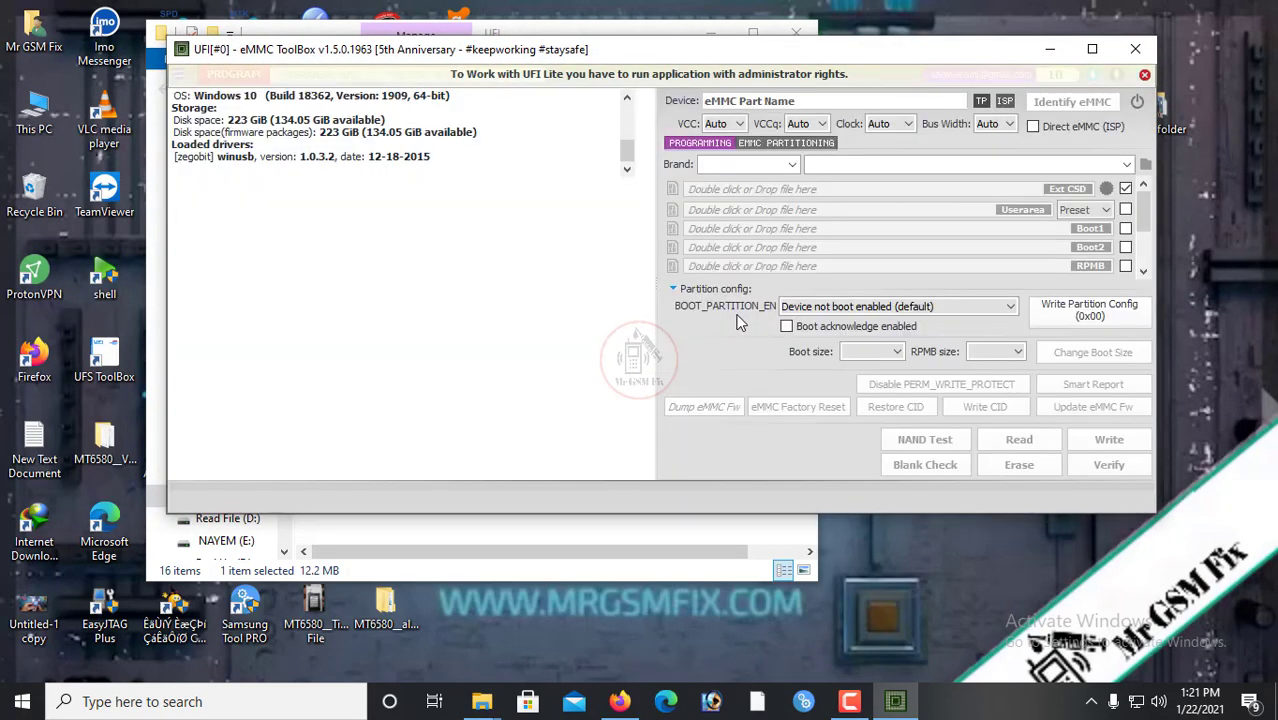
{"action": "left_click", "coordinate": [918, 444]}
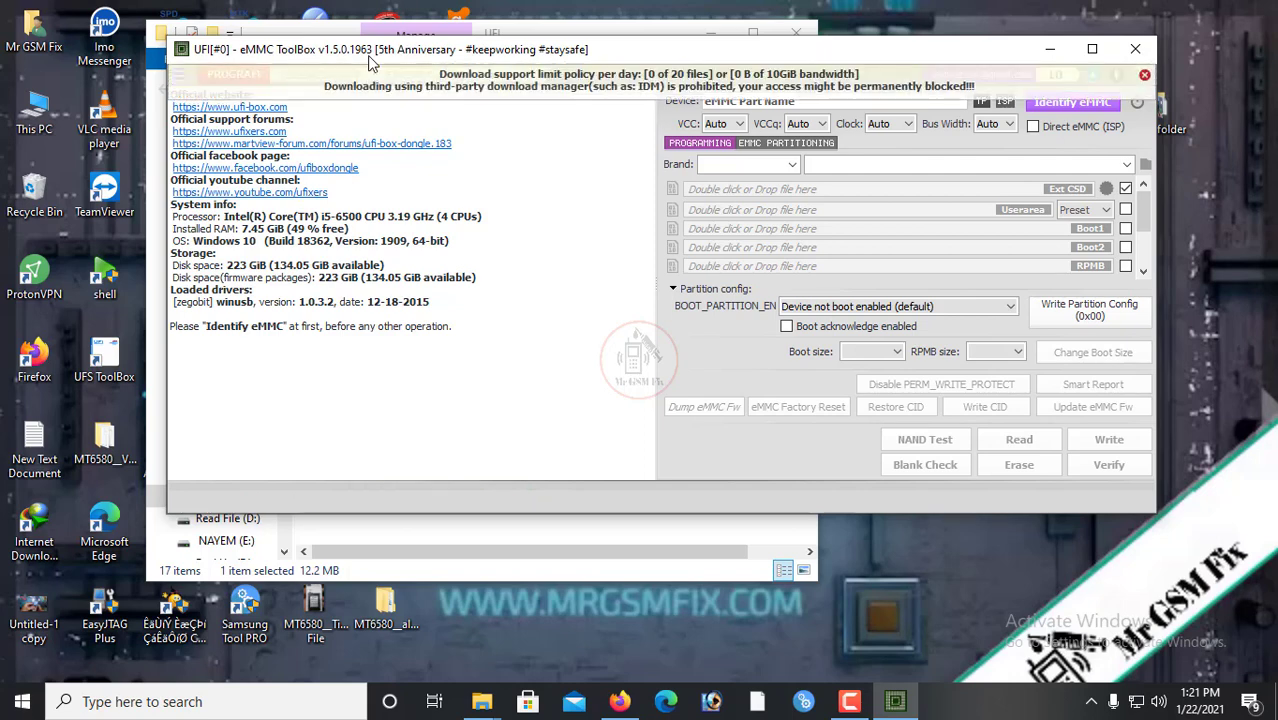
{"action": "left_click", "coordinate": [1145, 77]}
Reposition the eMMC ToolBox window on the desktop and close the program
{"action": "left_click_drag", "start_coordinate": [529, 56], "coordinate": [903, 113]}
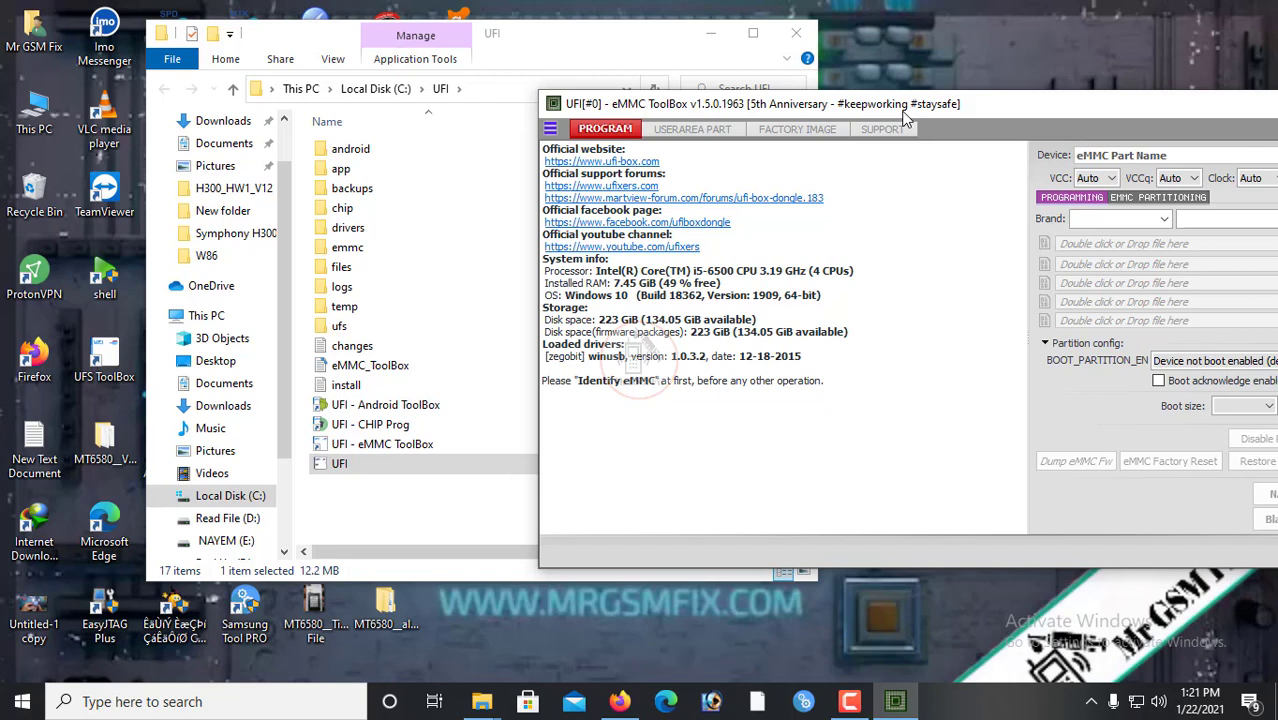
{"action": "left_click_drag", "start_coordinate": [903, 118], "coordinate": [634, 112]}
{"action": "left_click_drag", "start_coordinate": [1000, 95], "coordinate": [916, 77]}
{"action": "left_click", "coordinate": [1157, 80]}
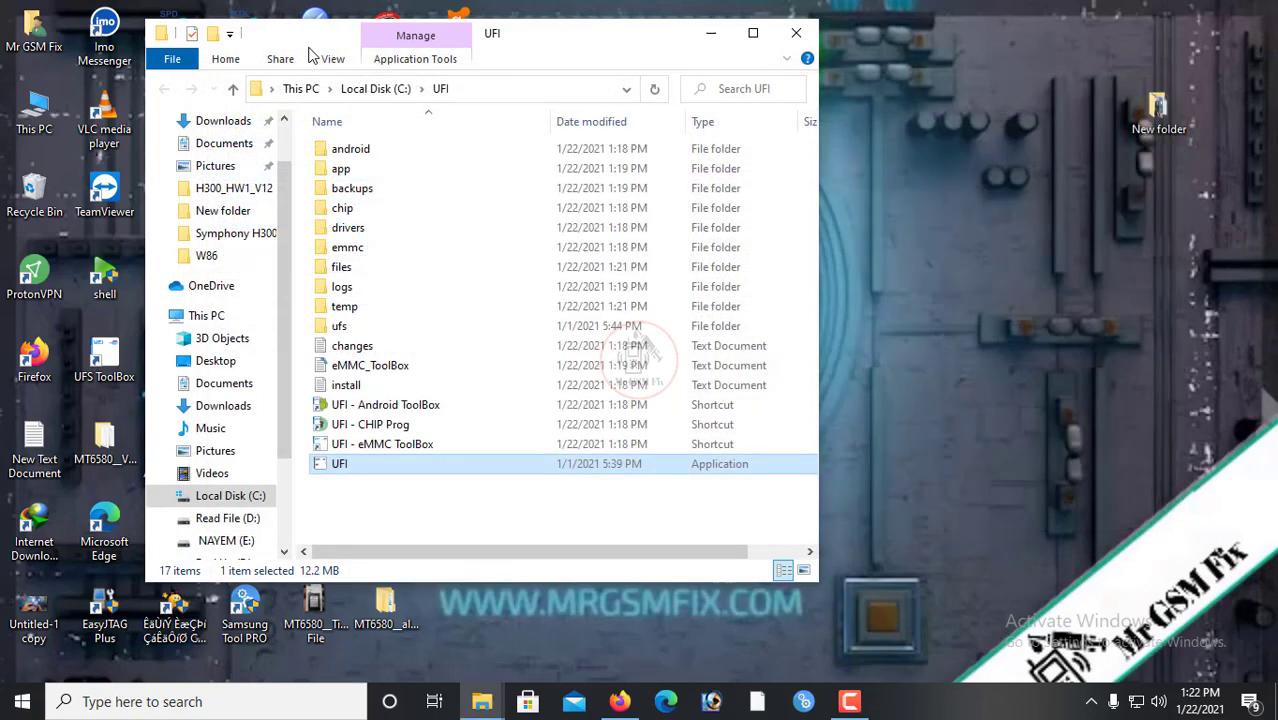
Move the UFI folder window clear of the desktop shortcuts and duplicate the UFI - eMMC ToolBox shortcut inside the folder
{"action": "left_click_drag", "start_coordinate": [316, 45], "coordinate": [653, 35]}
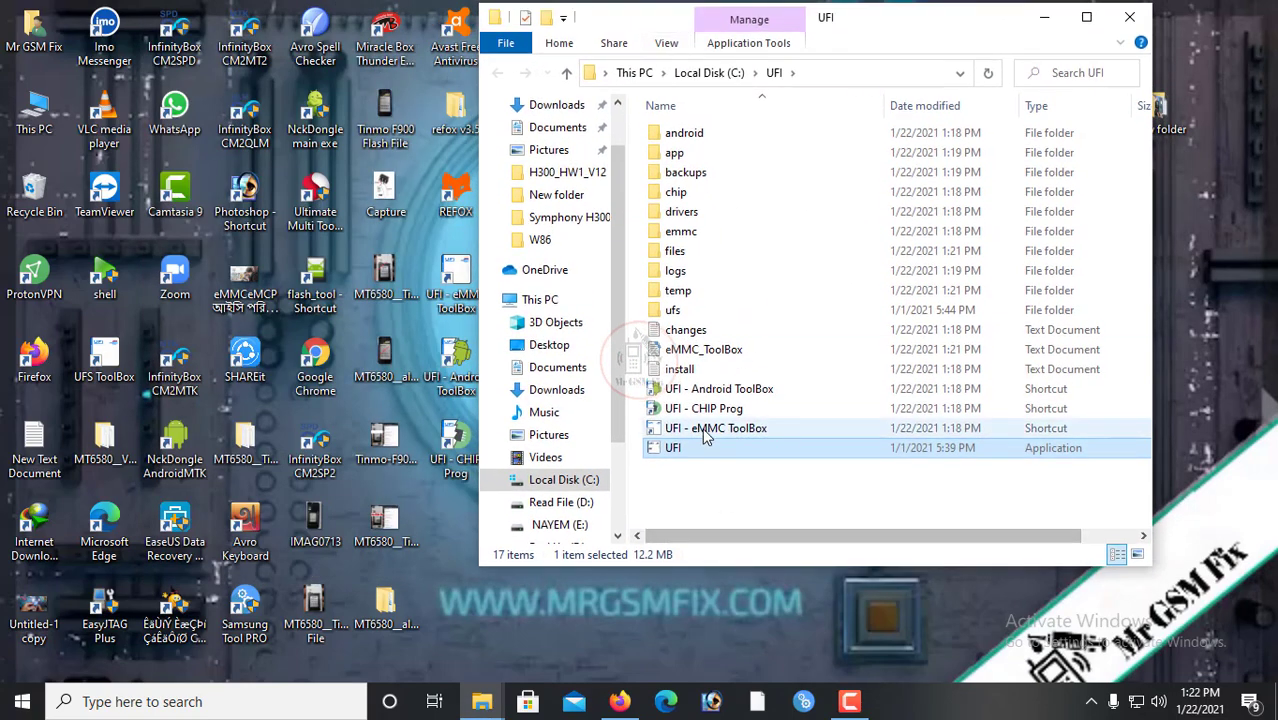
{"action": "left_click", "coordinate": [663, 432]}
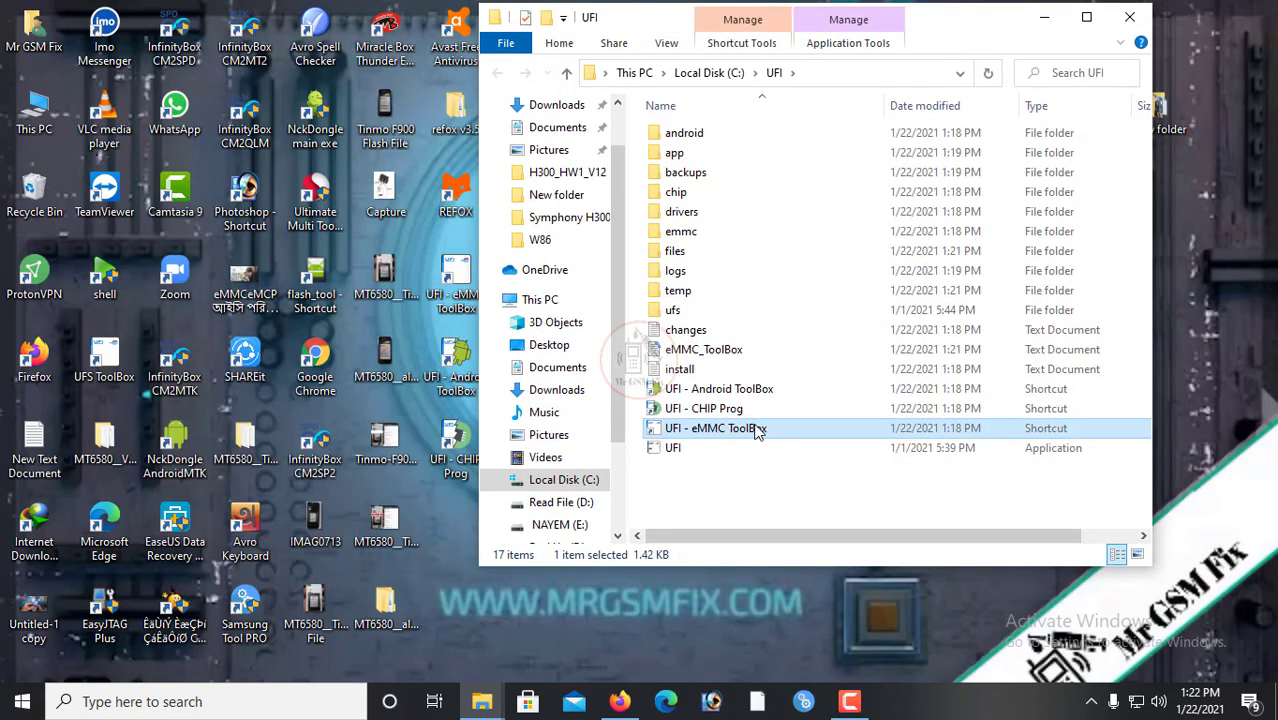
{"action": "right_click", "coordinate": [705, 430]}
{"action": "left_click", "coordinate": [765, 553]}
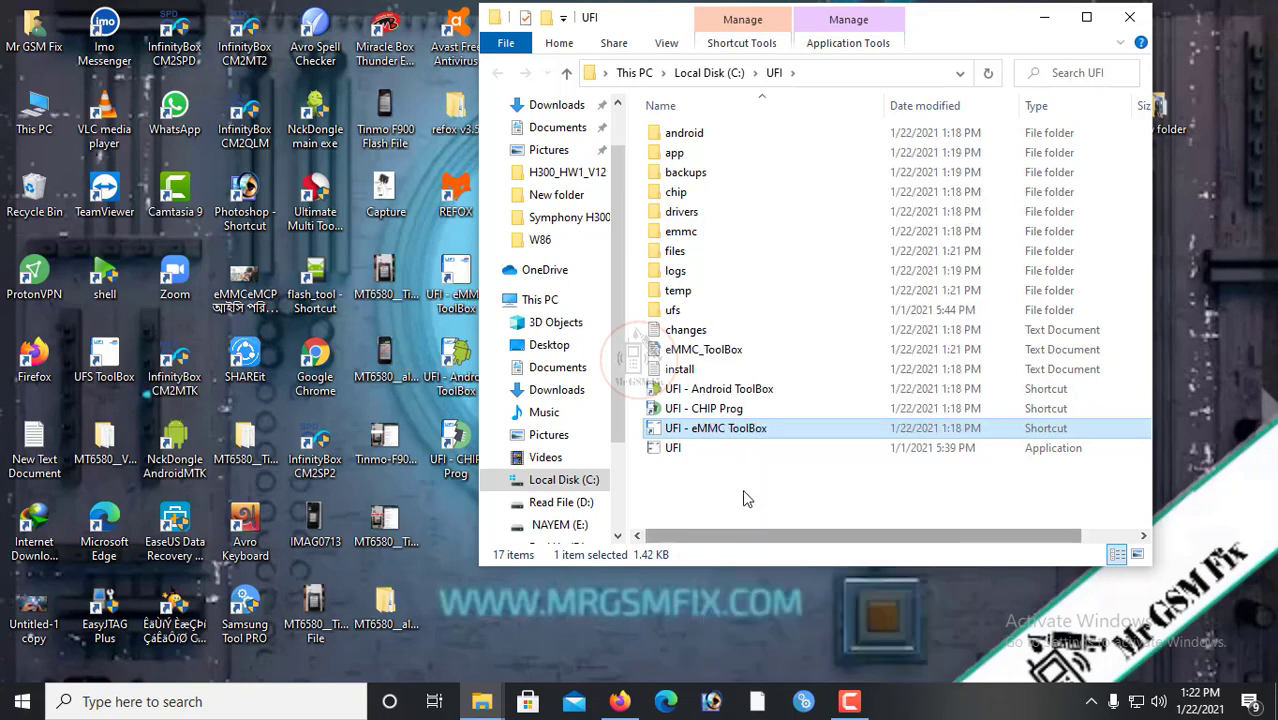
{"action": "right_click", "coordinate": [742, 489]}
{"action": "left_click", "coordinate": [788, 352]}
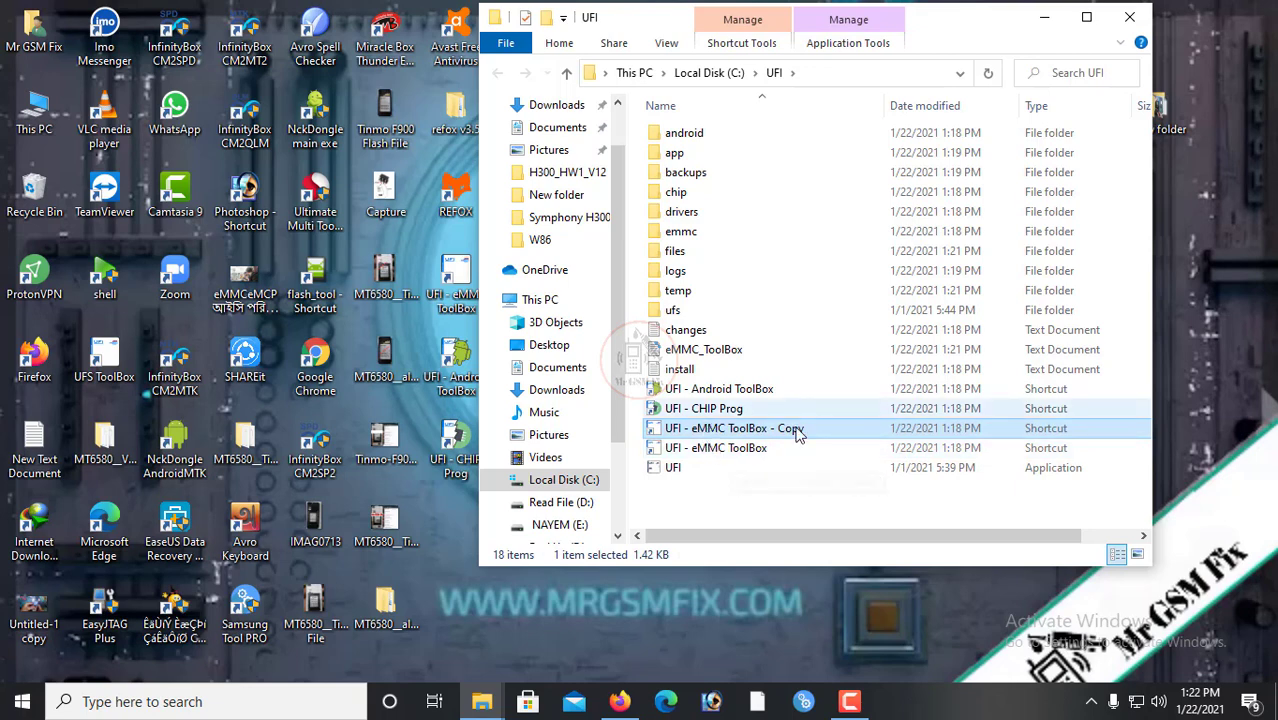
Rename the copied eMMC ToolBox shortcut in the UFI folder as "UFI - UFS ToolBox"
{"action": "right_click", "coordinate": [741, 430]}
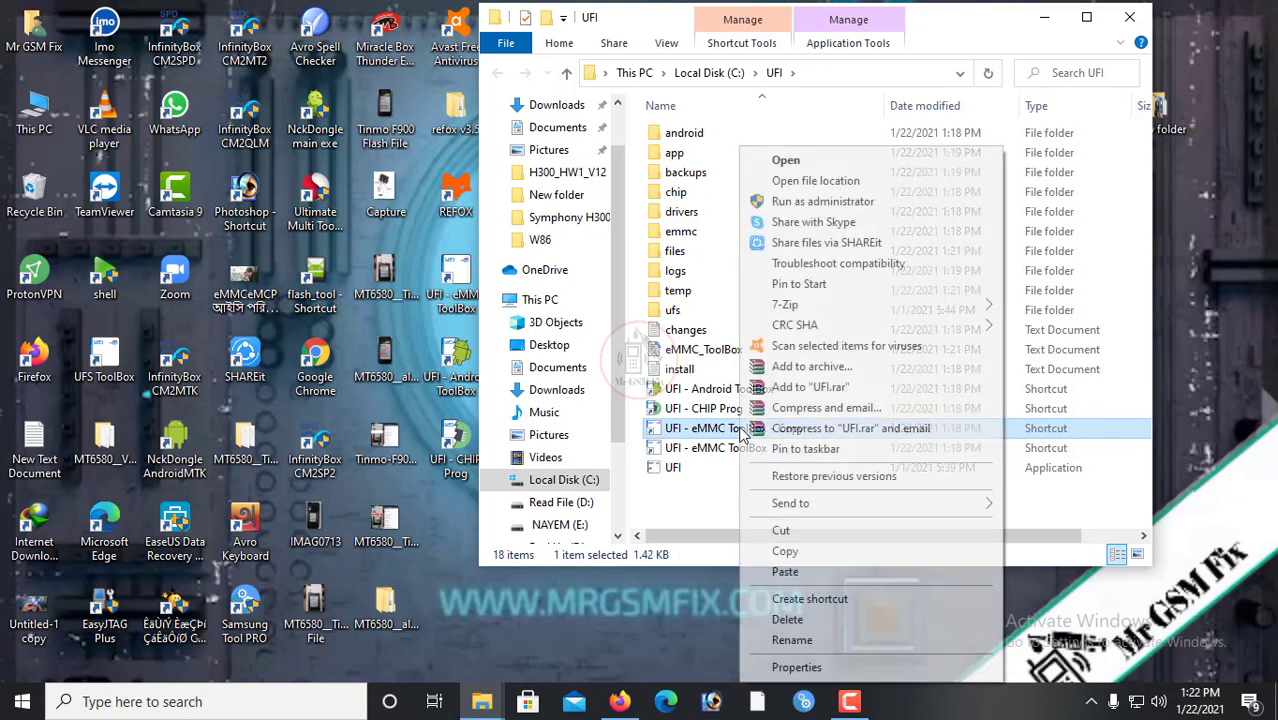
{"action": "left_click", "coordinate": [783, 643]}
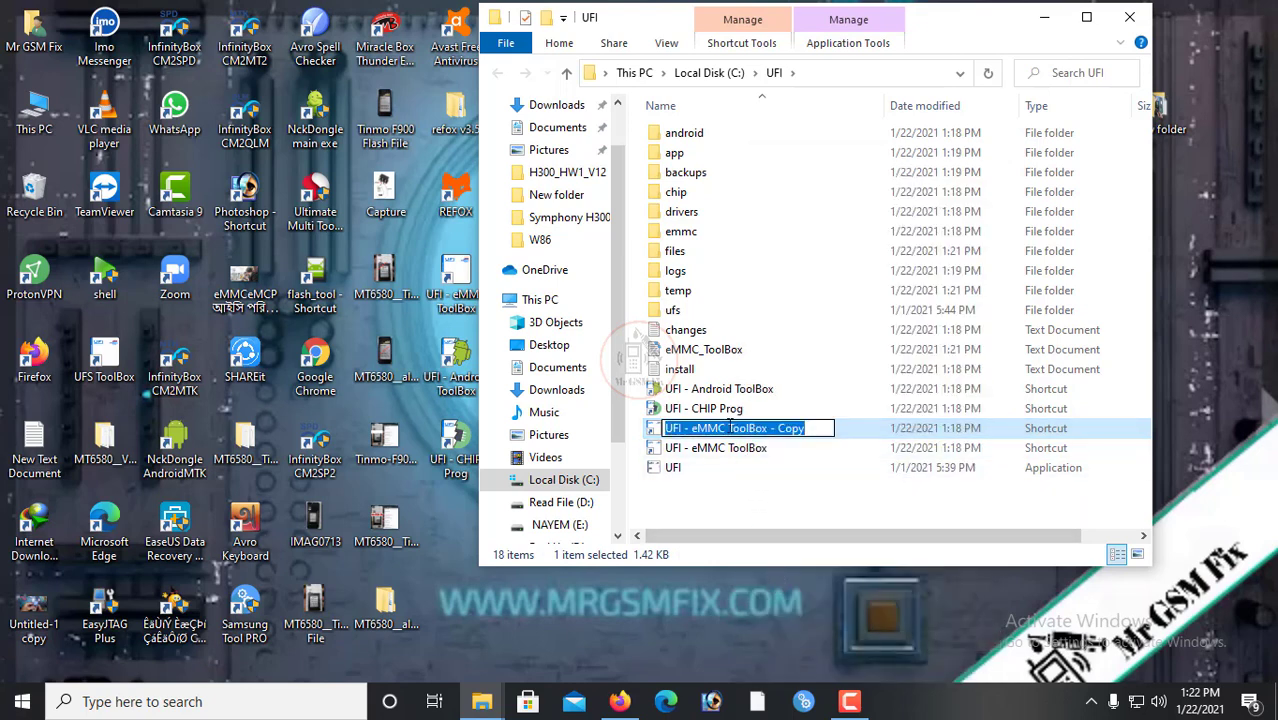
{"action": "left_click_drag", "start_coordinate": [728, 428], "coordinate": [707, 428]}
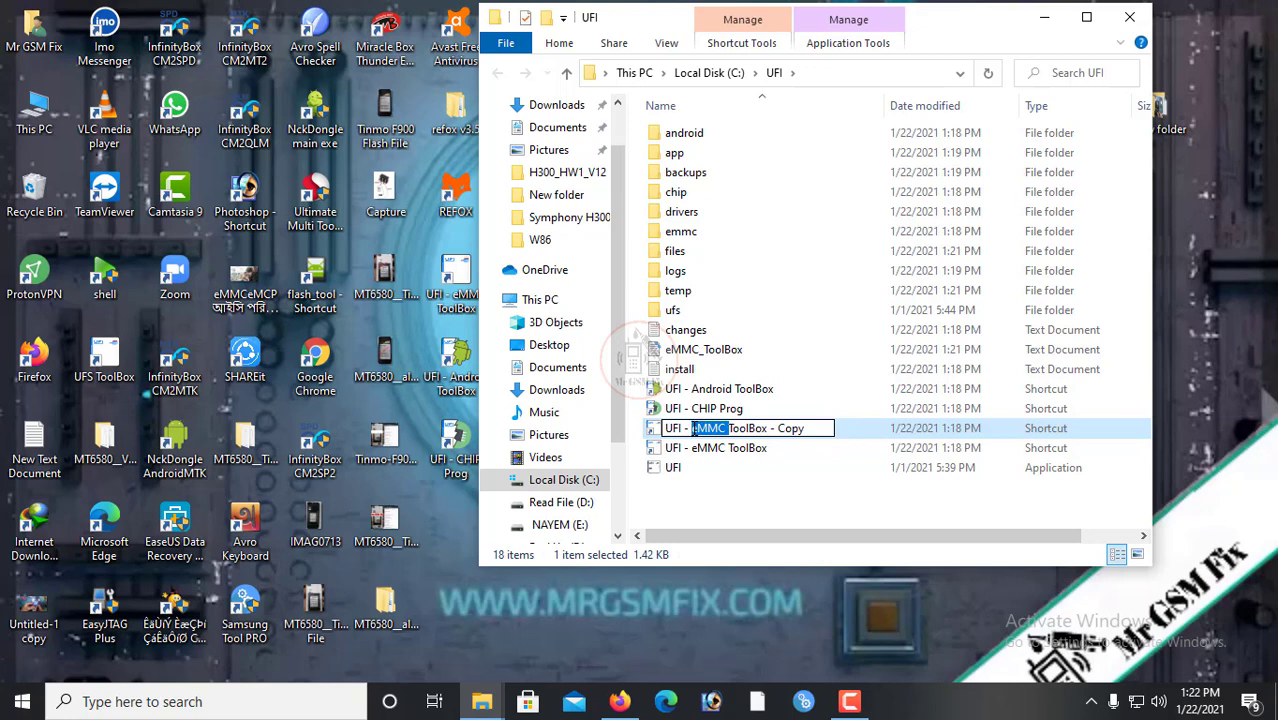
{"action": "key", "text": "BackSpace"}
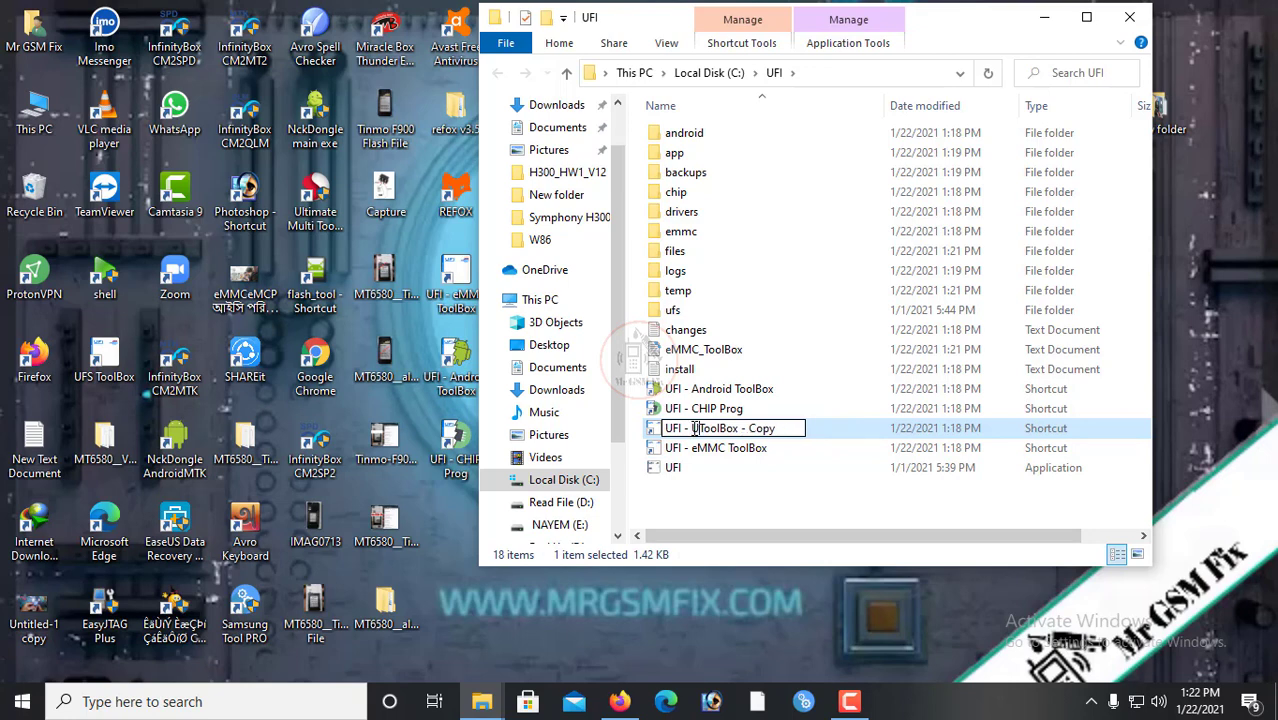
{"action": "type", "text": "UFS"}
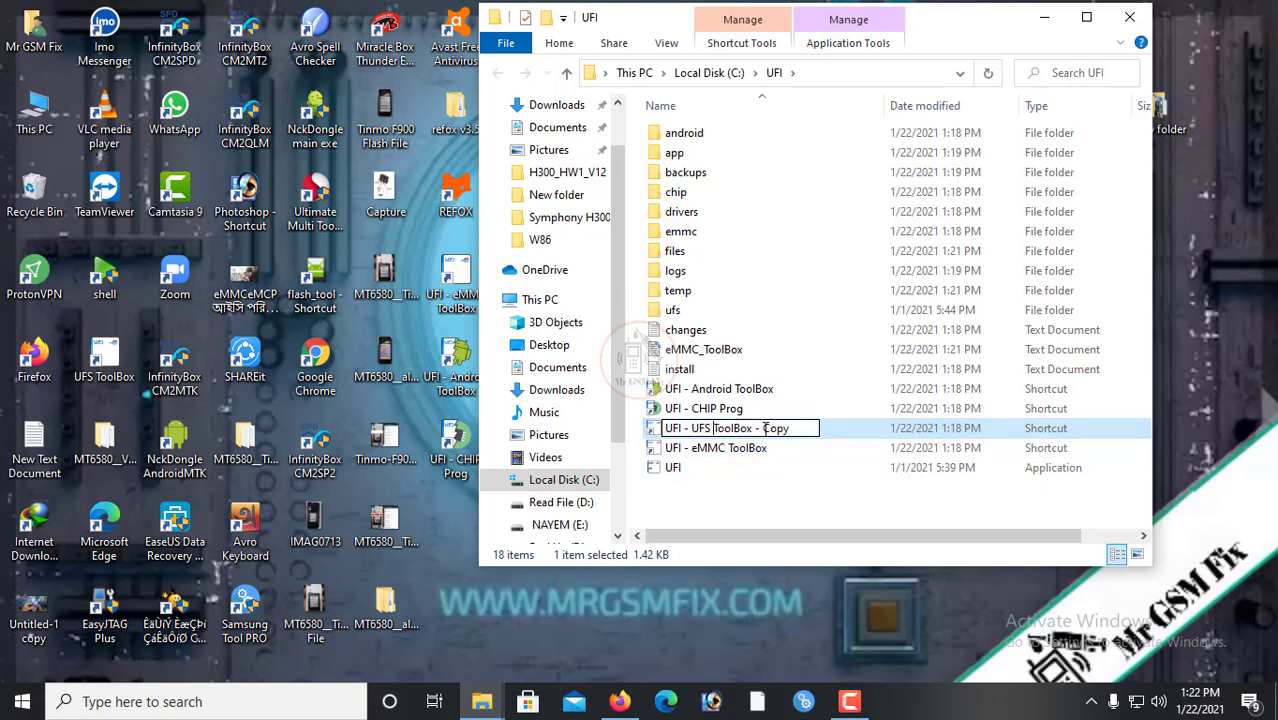
{"action": "double_click", "coordinate": [763, 428]}
{"action": "key", "text": "BackSpace"}
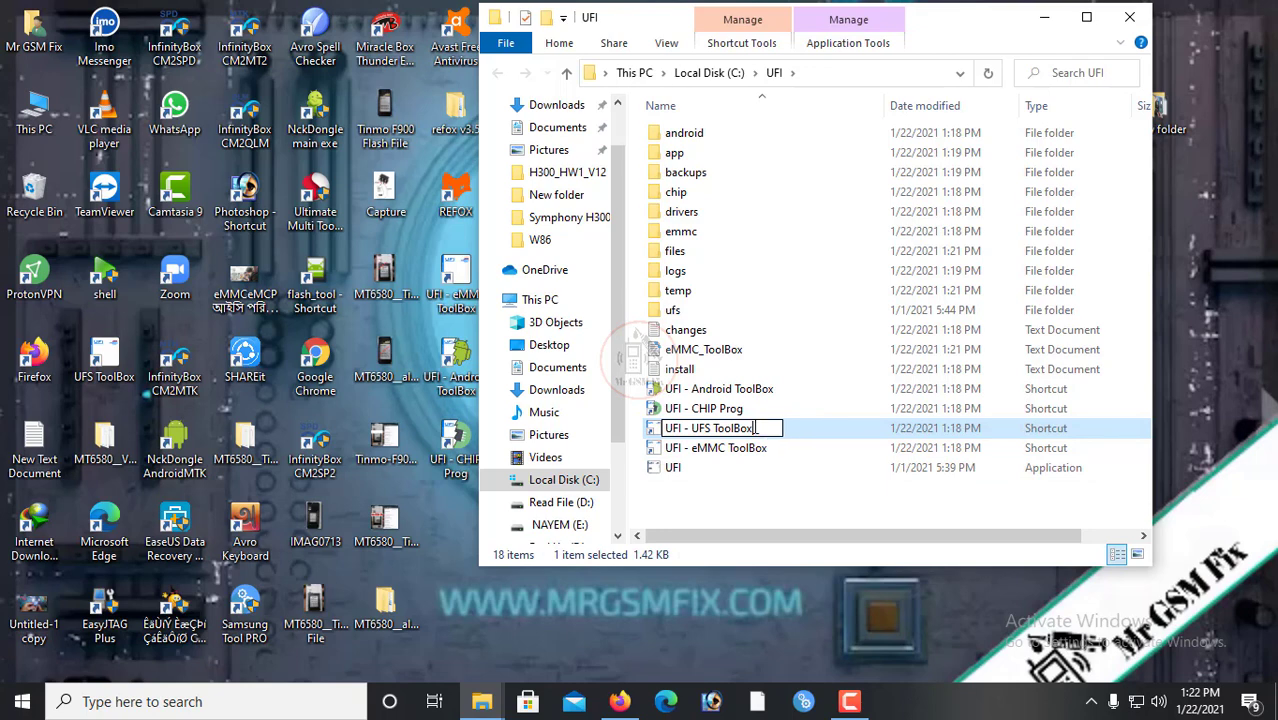
{"action": "left_click", "coordinate": [760, 508]}
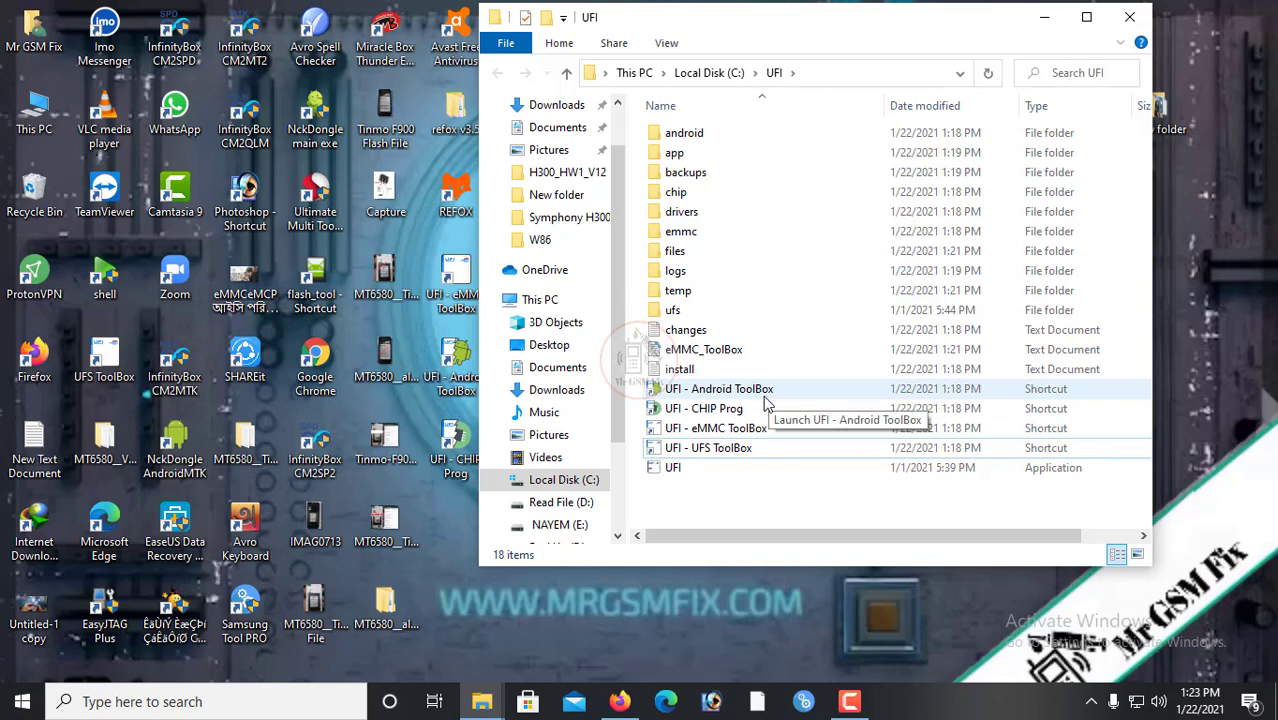
Set the target of the UFI - UFS ToolBox shortcut to C:\UFI\UFI.exe /ufs in its properties and save the change
{"action": "left_click", "coordinate": [718, 455]}
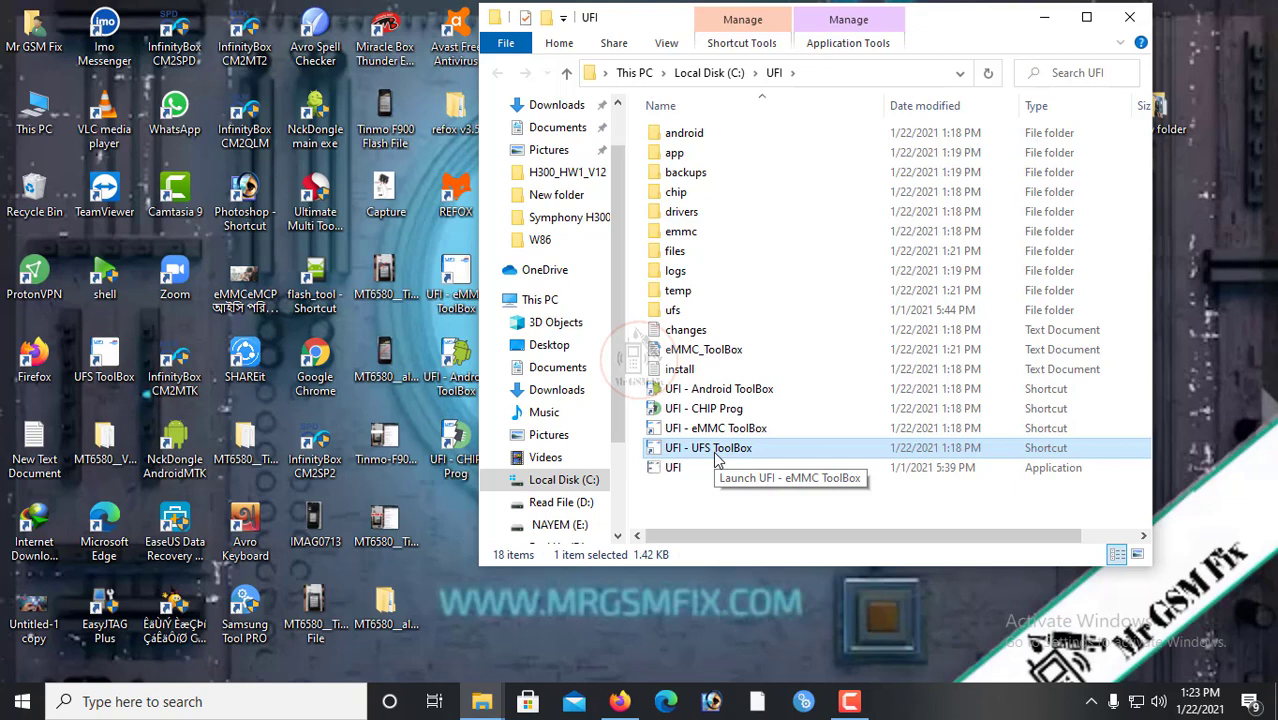
{"action": "right_click", "coordinate": [715, 458]}
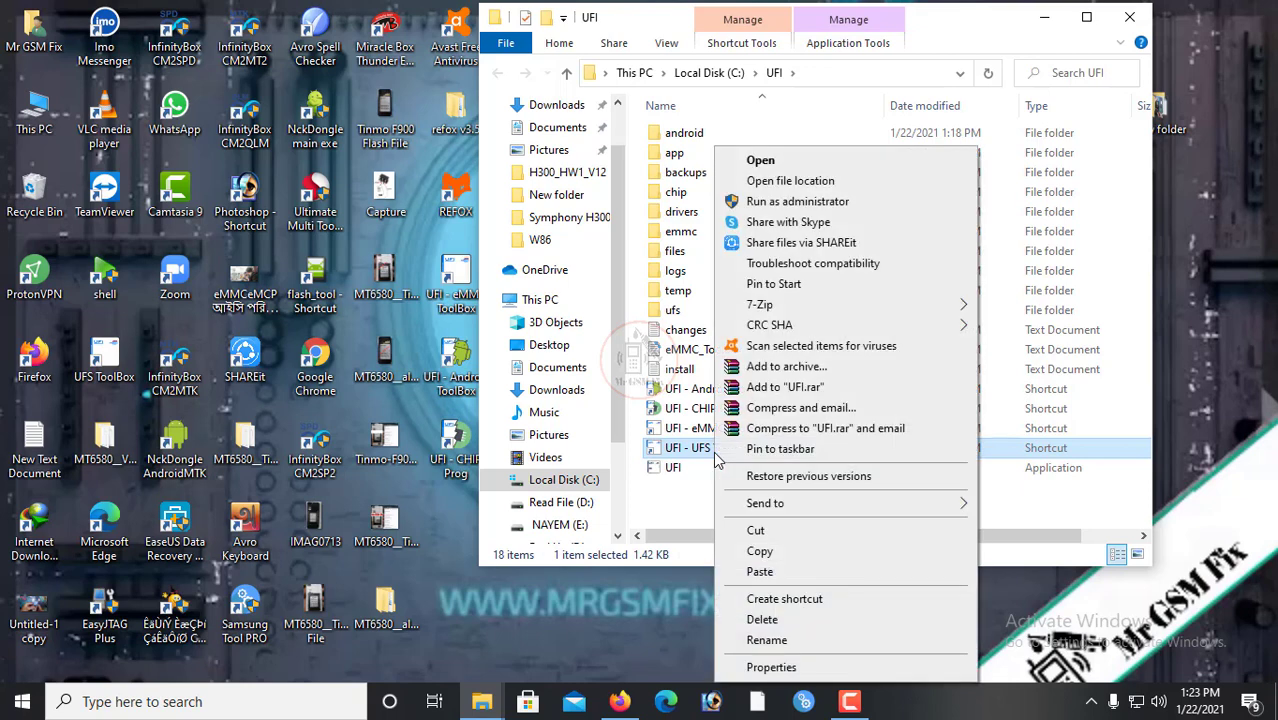
{"action": "left_click", "coordinate": [774, 668]}
{"action": "left_click_drag", "start_coordinate": [800, 206], "coordinate": [918, 105]}
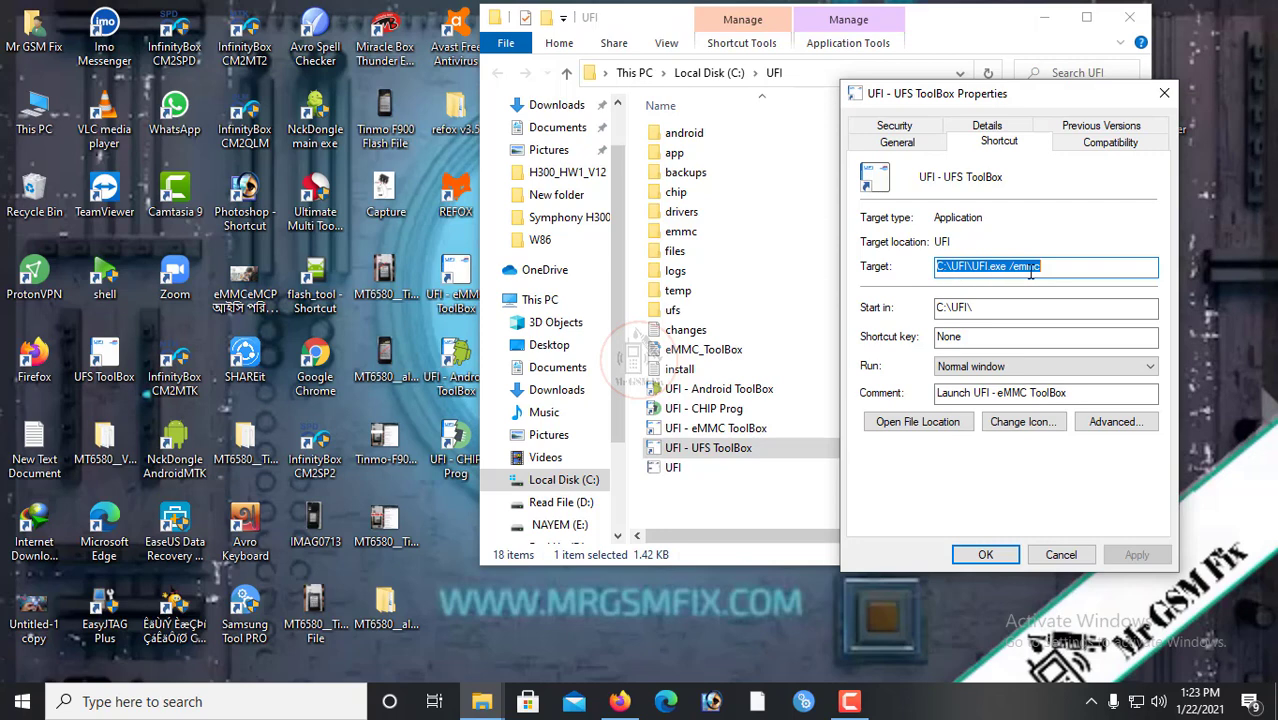
{"action": "left_click_drag", "start_coordinate": [1052, 266], "coordinate": [1015, 268]}
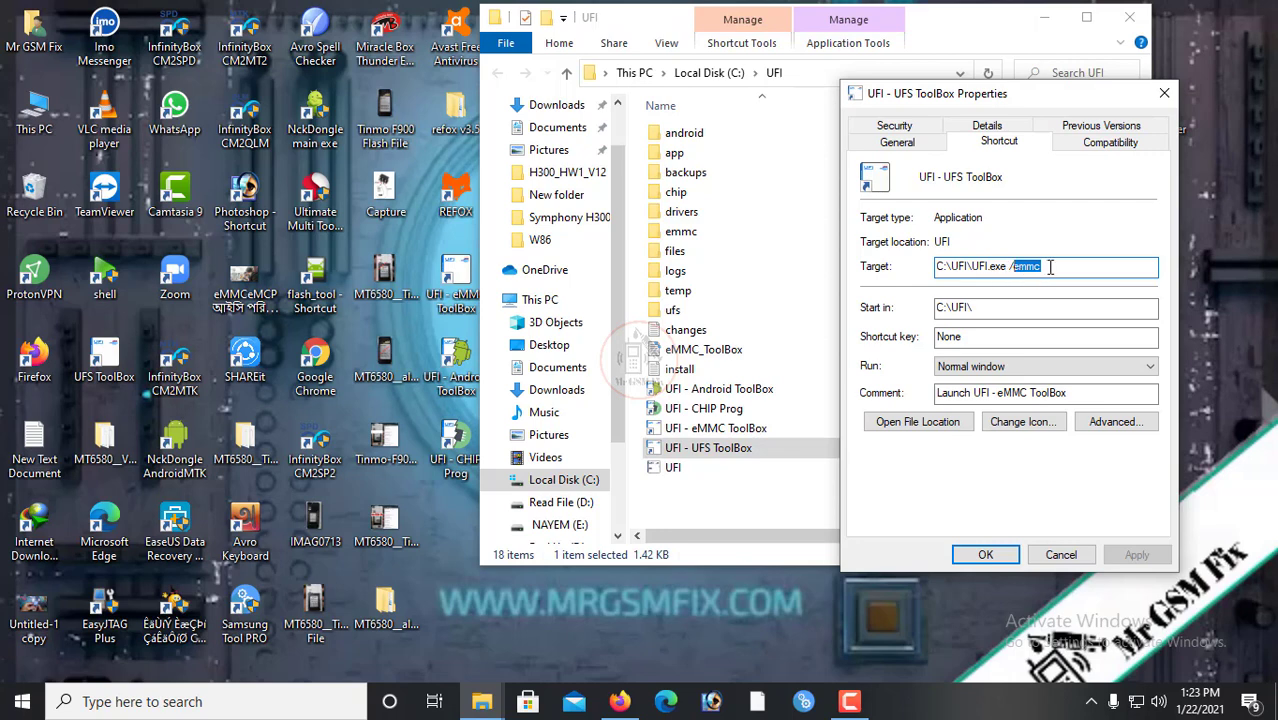
{"action": "left_click", "coordinate": [1051, 266]}
{"action": "key", "text": "BackSpace"}
{"action": "key", "text": "BackSpace"}
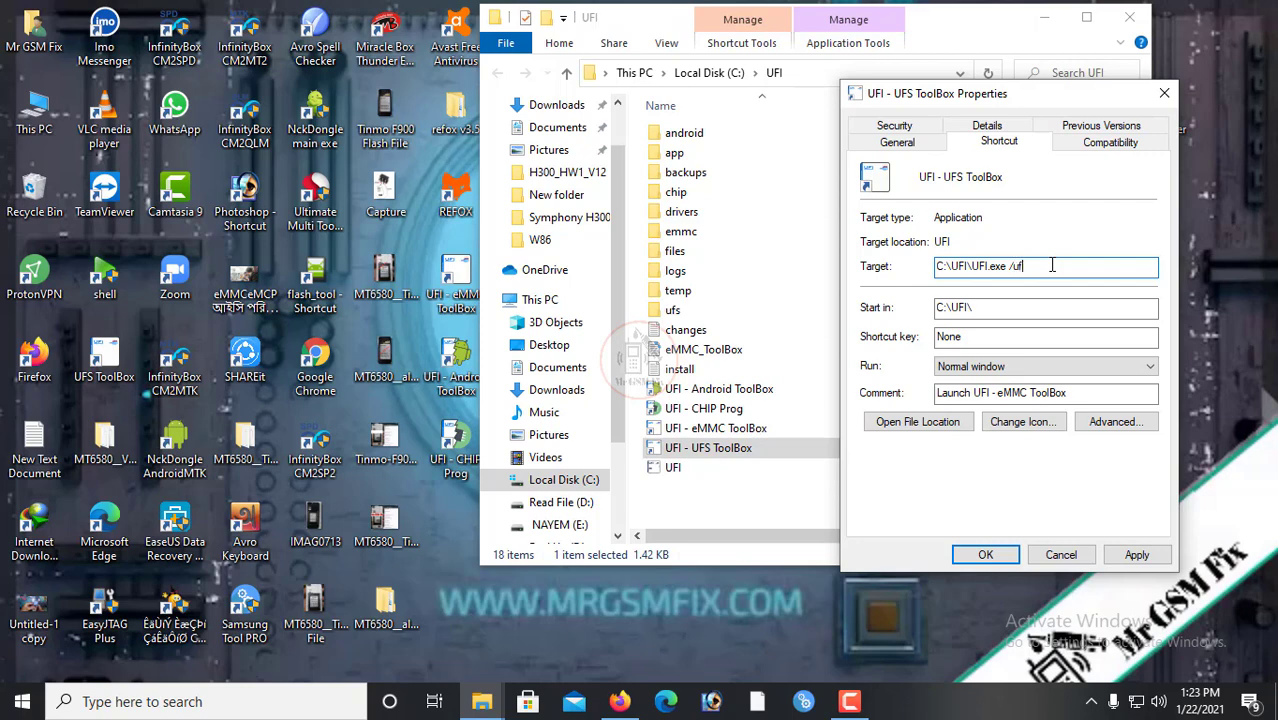
{"action": "left_click", "coordinate": [985, 554]}
{"action": "left_click", "coordinate": [832, 521]}
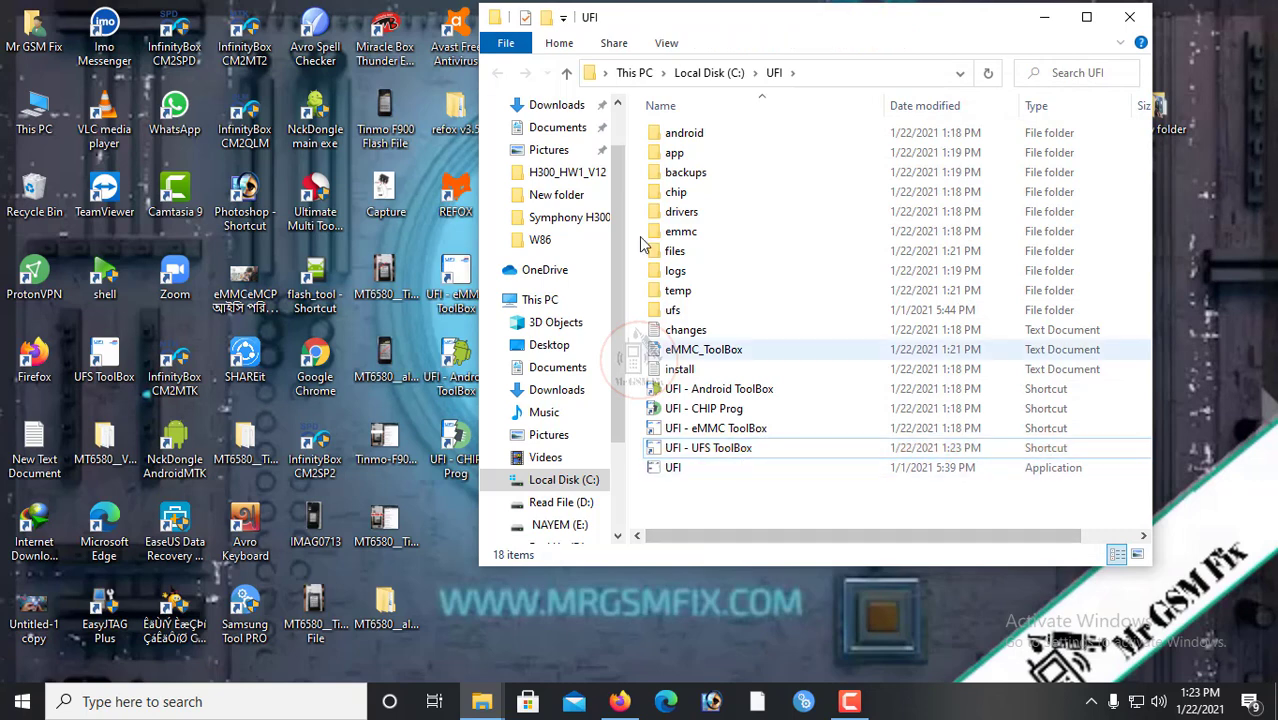
Launch UFS ToolBox from its new shortcut, acknowledge the backup directory error and close the path settings with the proposed backup location
{"action": "left_click_drag", "start_coordinate": [633, 22], "coordinate": [712, 26]}
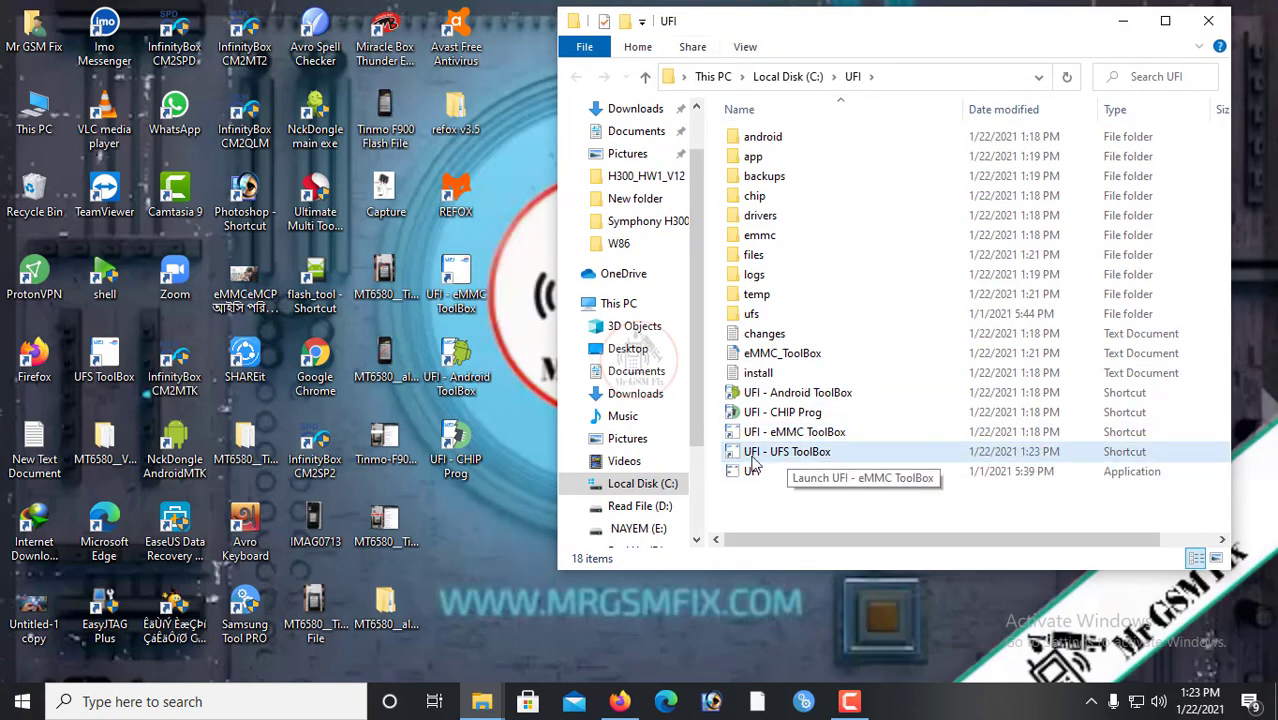
{"action": "left_click", "coordinate": [808, 458]}
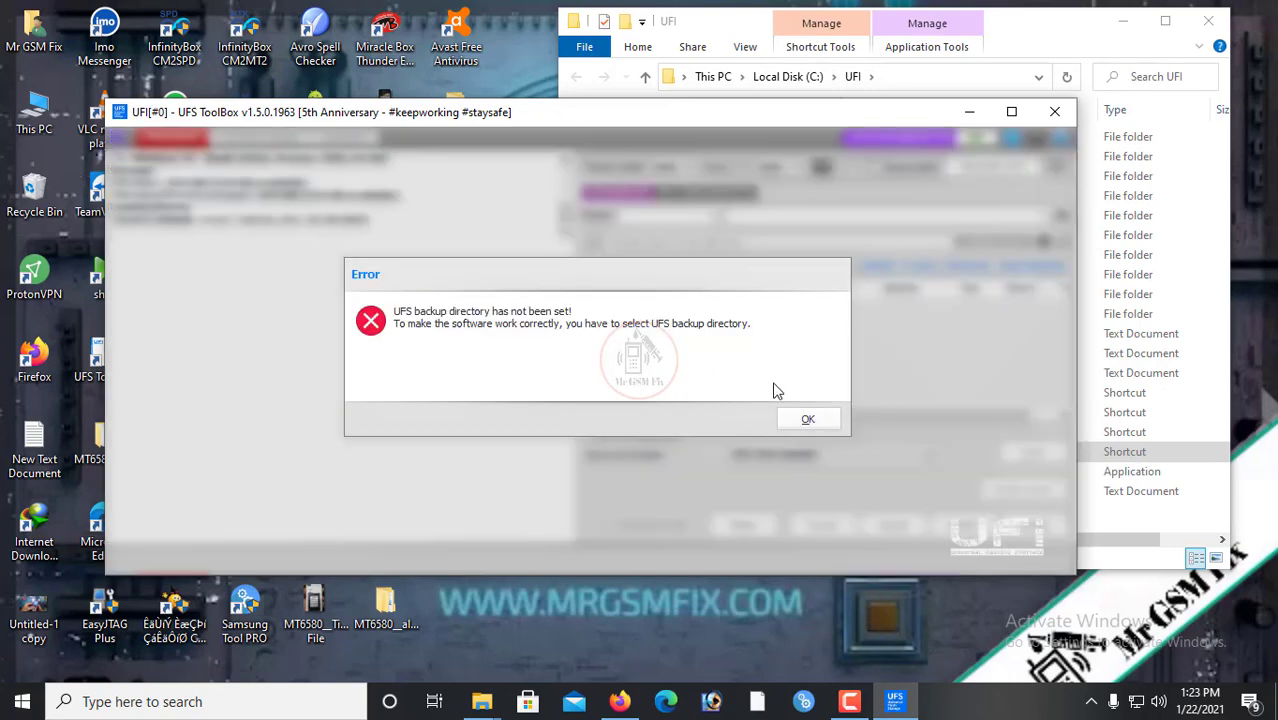
{"action": "left_click", "coordinate": [808, 416]}
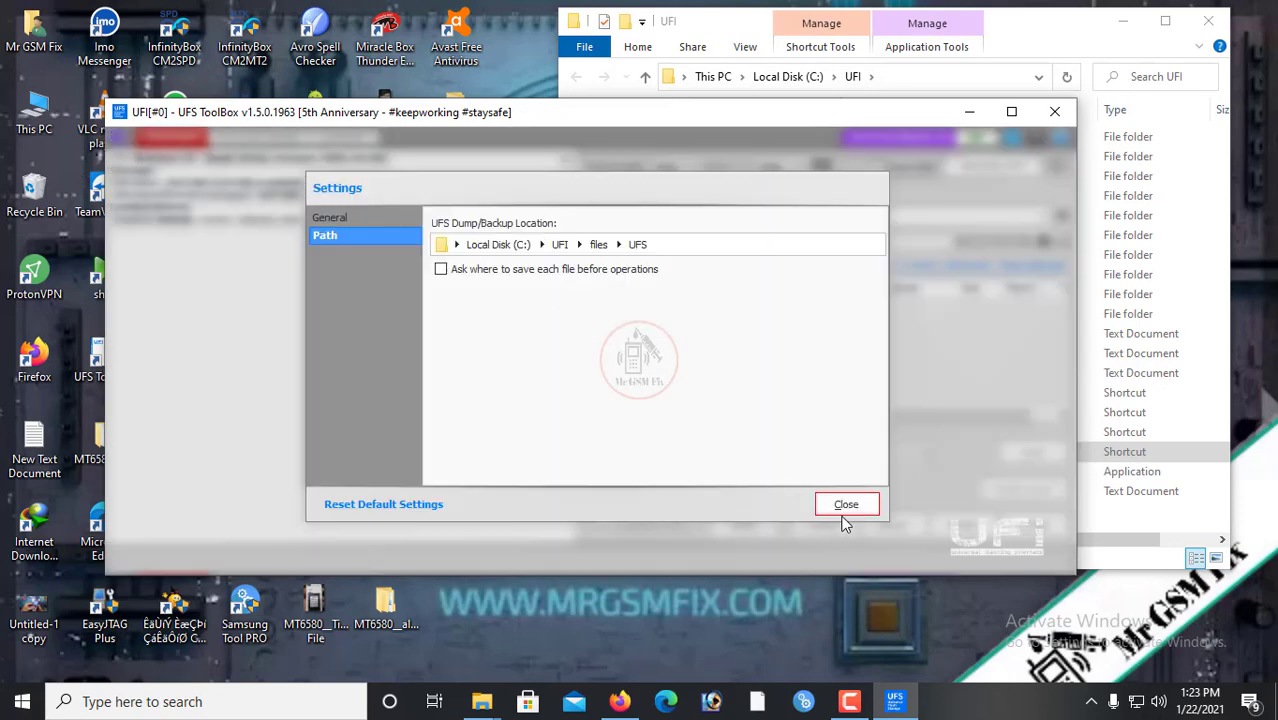
{"action": "left_click", "coordinate": [846, 504]}
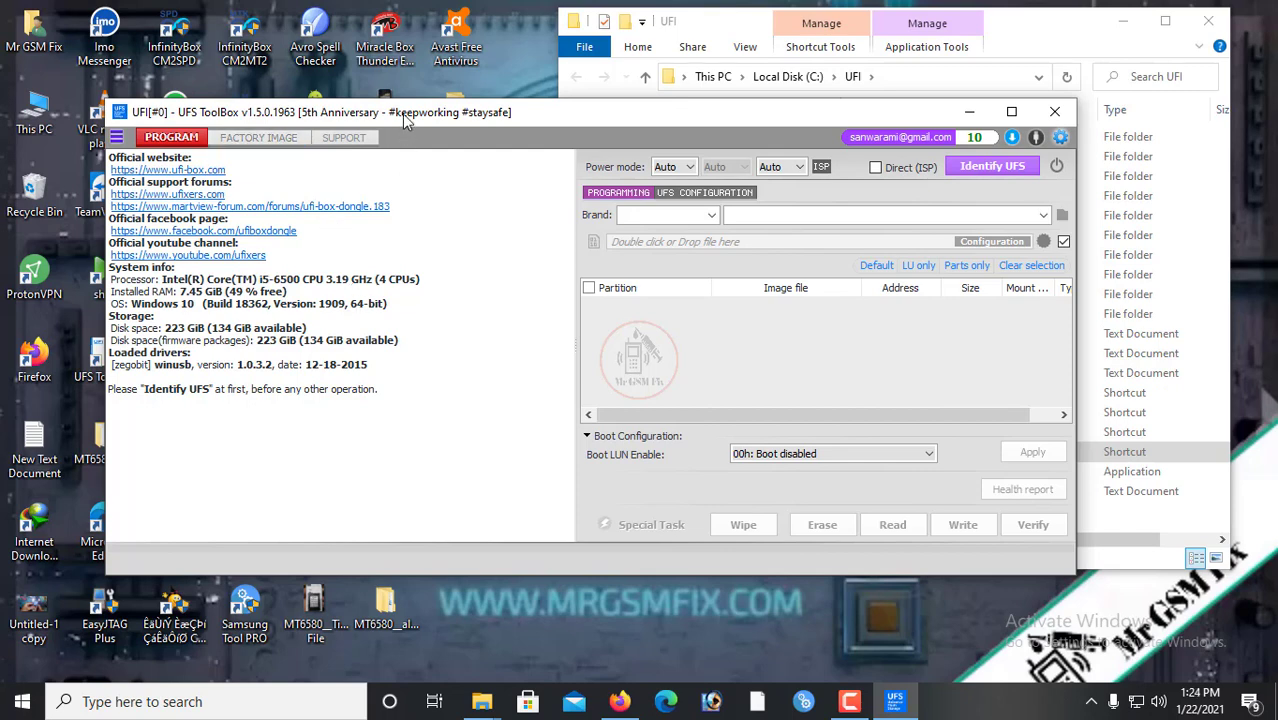
Reposition the UFS ToolBox window on the desktop and close the program
{"action": "left_click_drag", "start_coordinate": [403, 116], "coordinate": [756, 105]}
{"action": "left_click_drag", "start_coordinate": [537, 108], "coordinate": [694, 112]}
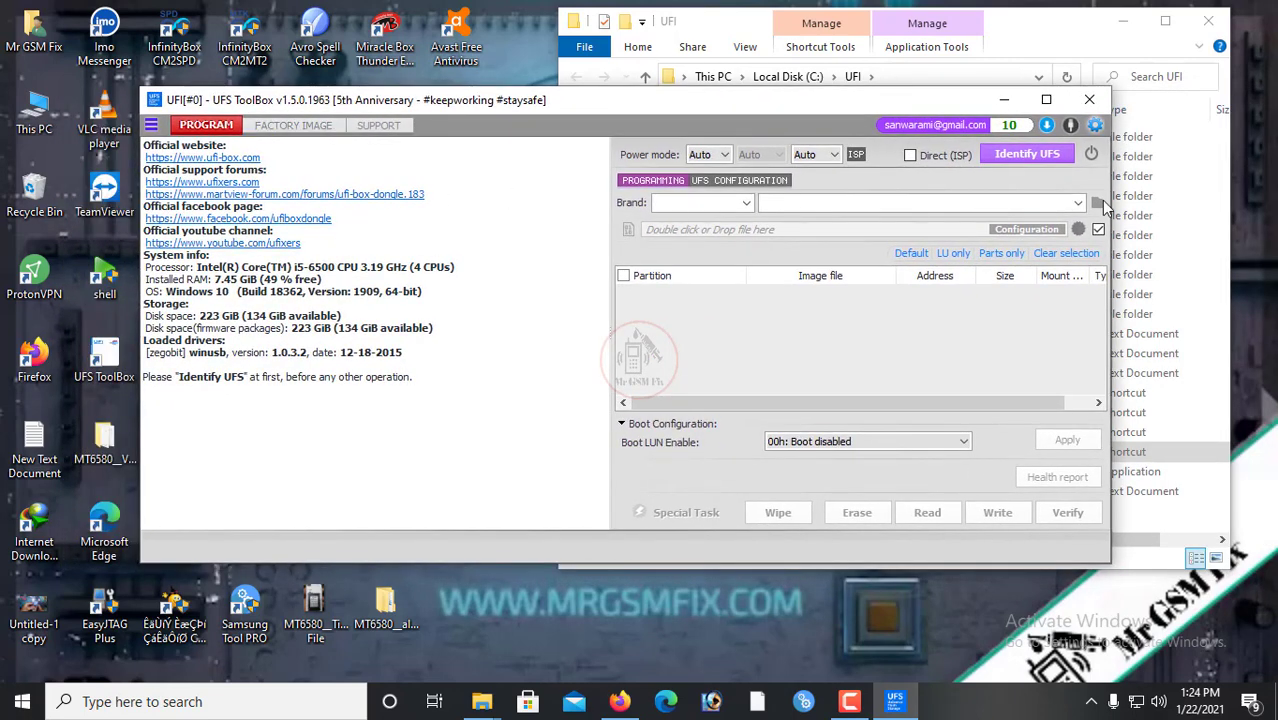
{"action": "left_click", "coordinate": [1092, 101]}
Shift the UFI folder window closer to the desktop shortcuts and select the UFI - UFS ToolBox shortcut, keeping its name
{"action": "left_click_drag", "start_coordinate": [1037, 42], "coordinate": [998, 41]}
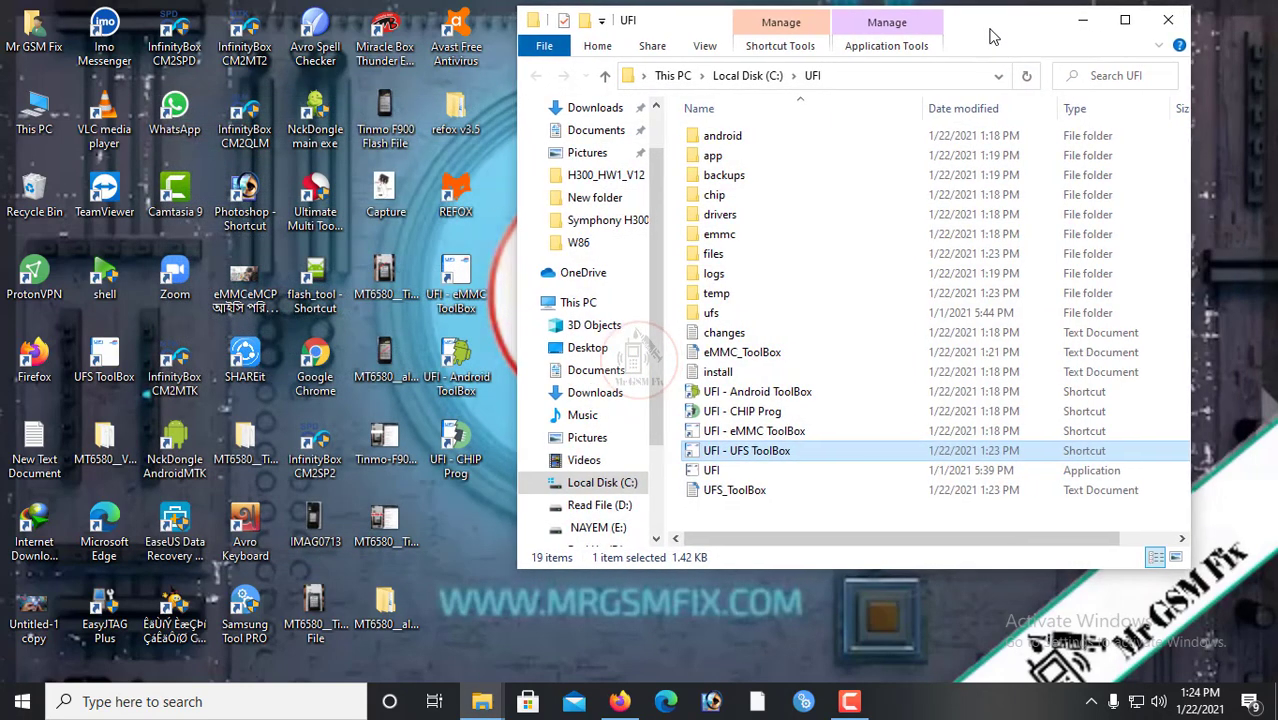
{"action": "left_click", "coordinate": [737, 455]}
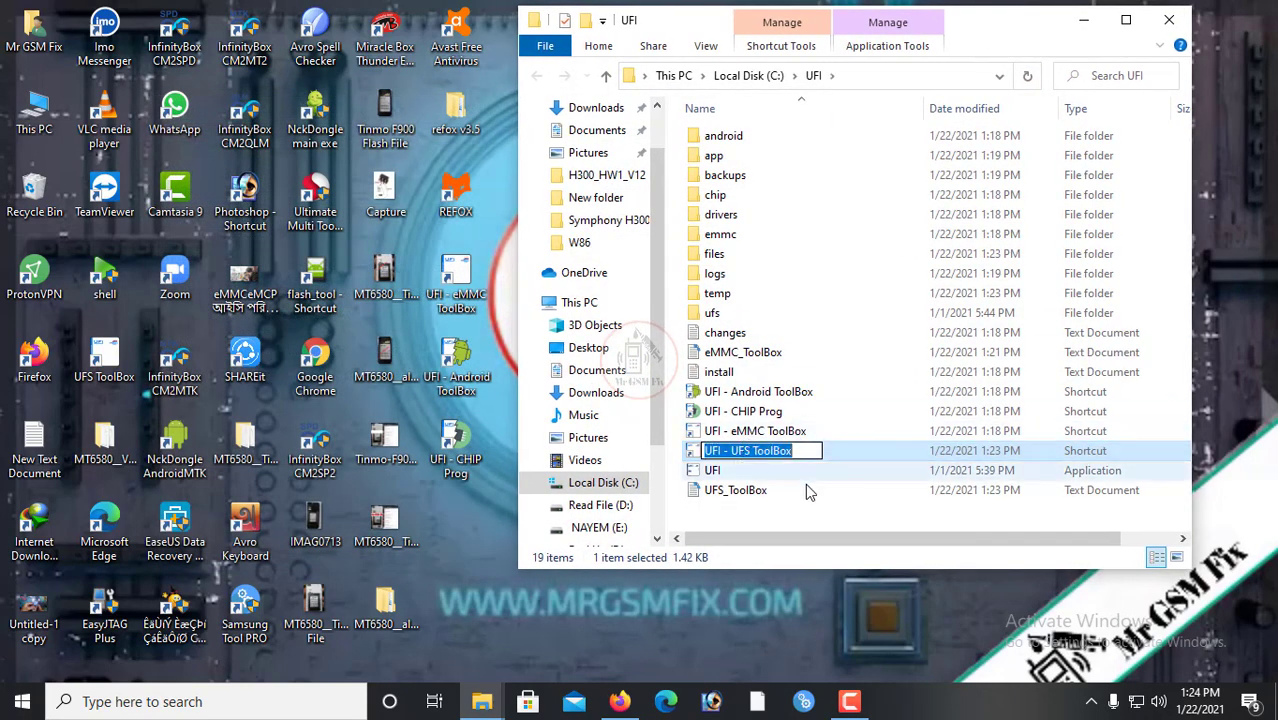
{"action": "key", "text": "Return"}
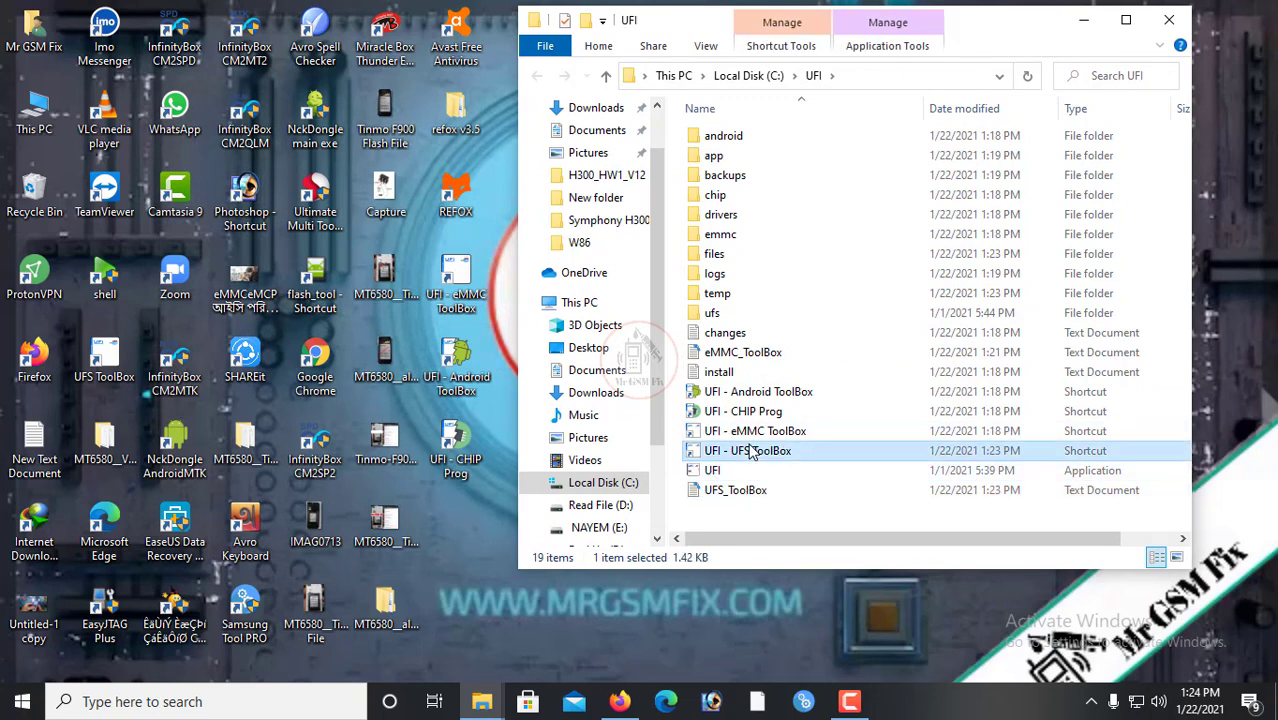